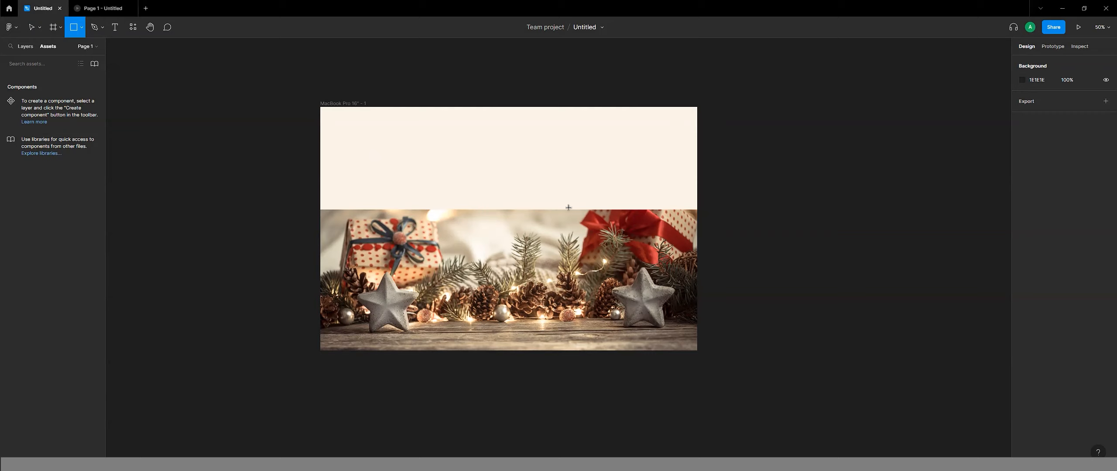
Draw a rectangle about 258 × 266 beside the MacBook Pro frame and place a duplicate next to it.
left_click_drag(753, 146, 809, 203)
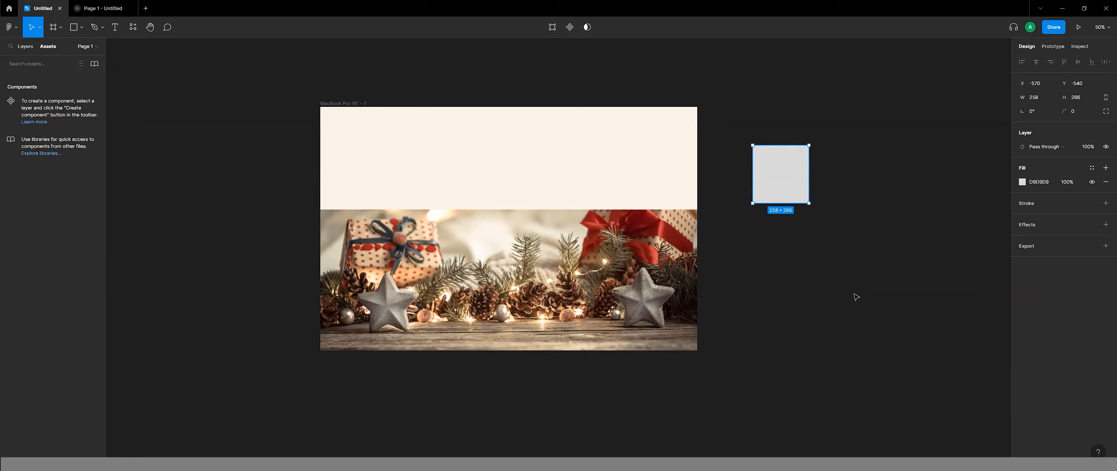
key("ctrl+d")
key("ctrl+f")
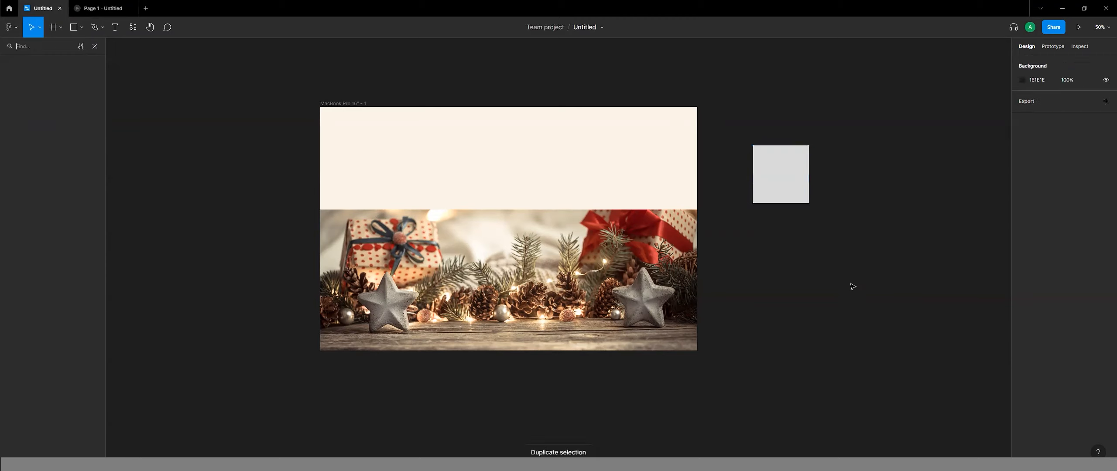
left_click(772, 198)
left_click_drag(771, 199, 842, 200)
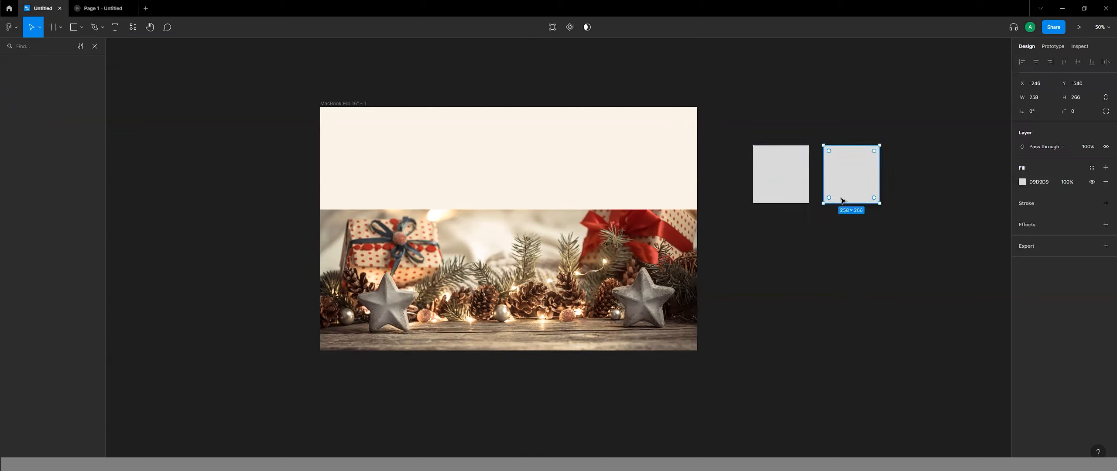
Duplicate the rectangles into a second row beneath the first pair, making a two-by-two grid of colour swatches.
key("ctrl+d")
left_click_drag(835, 195, 843, 250)
key("Escape")
left_click(768, 250)
key("ctrl+d")
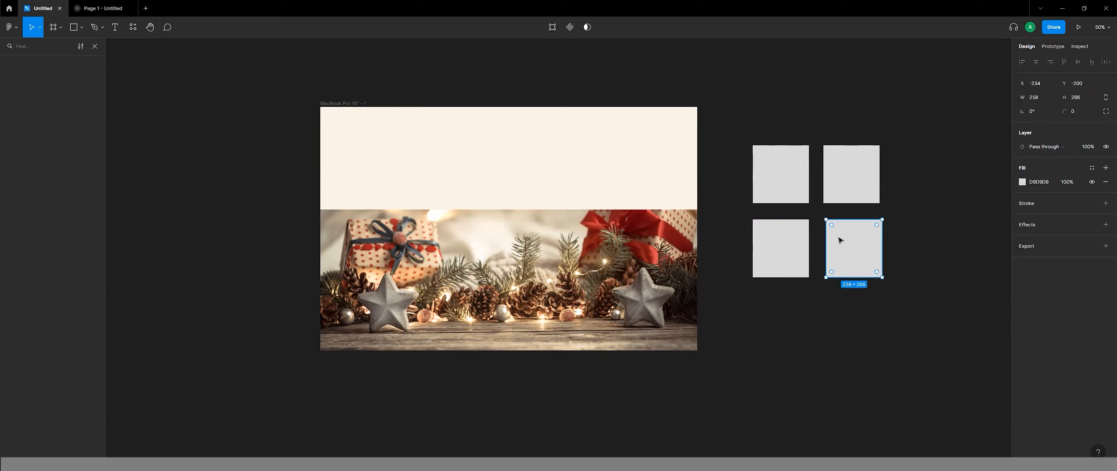
Fill the upper-left swatch with red A32D27 sampled from the gift ribbon in the photo.
left_click(772, 183)
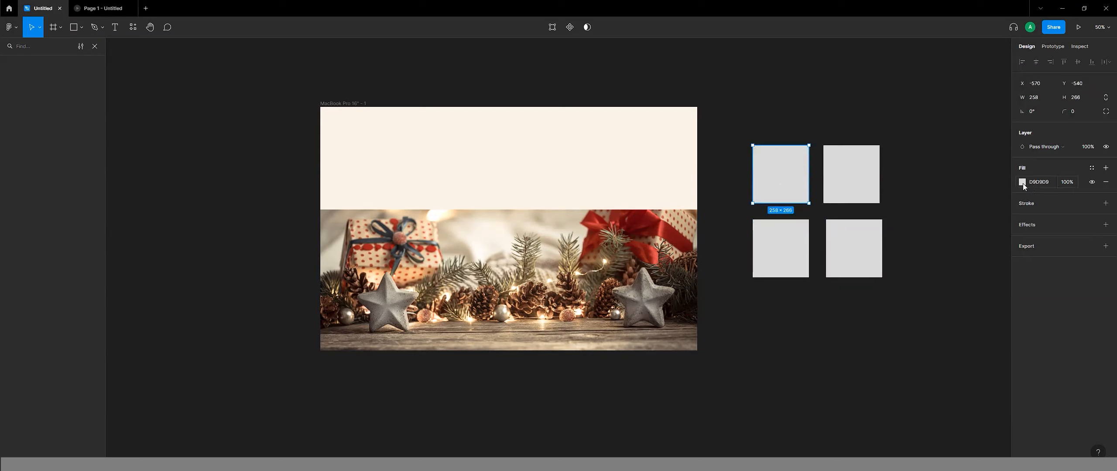
left_click(1024, 183)
left_click(918, 312)
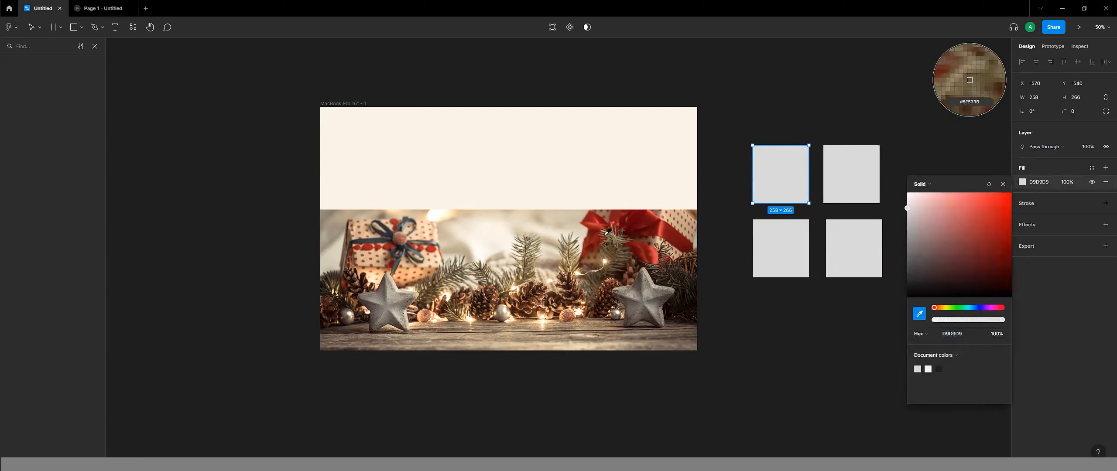
left_click(597, 223)
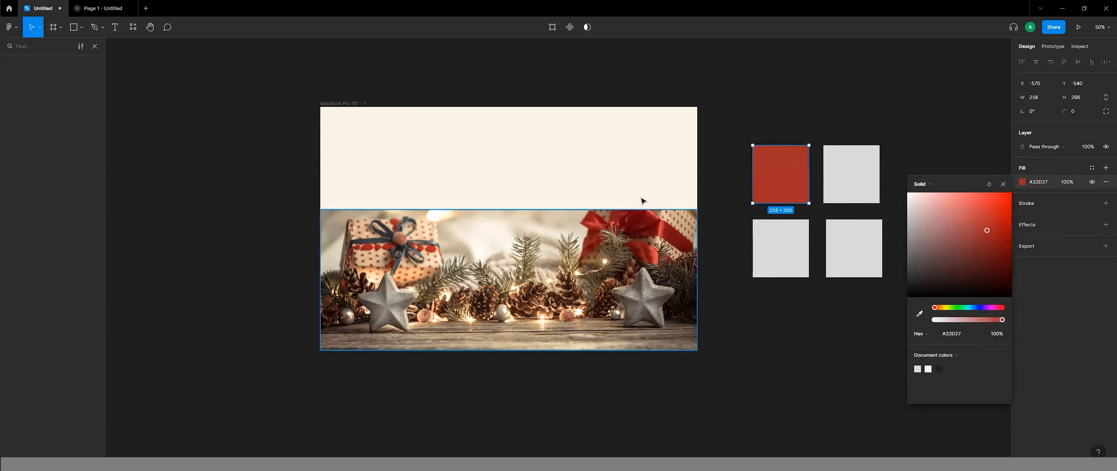
left_click(711, 92)
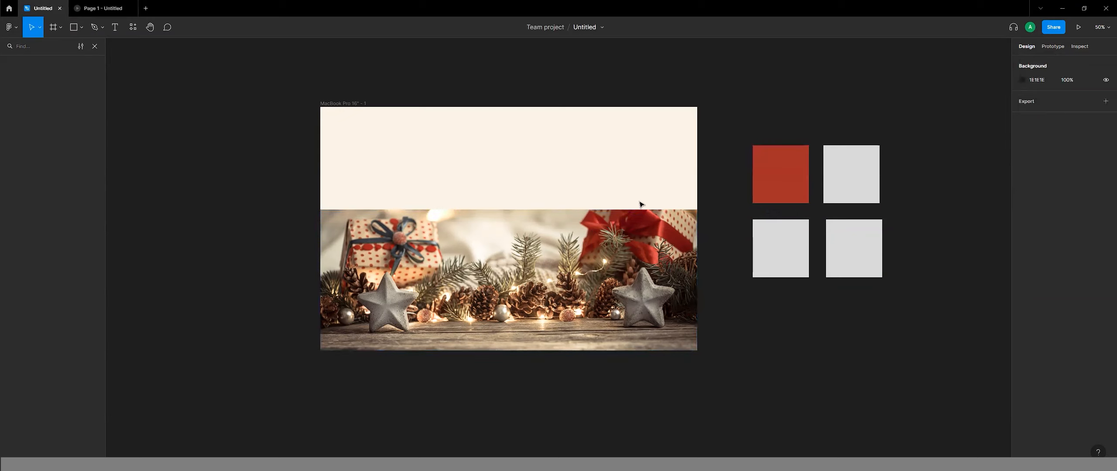
Fill the upper-right swatch with cream FAF4E8 sampled from the frame's background.
left_click(843, 187)
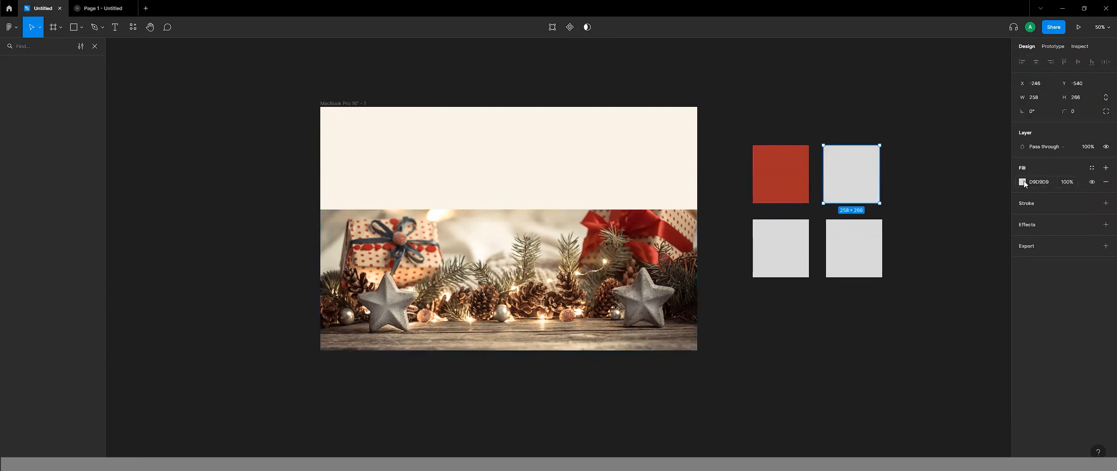
left_click(1022, 182)
left_click(919, 313)
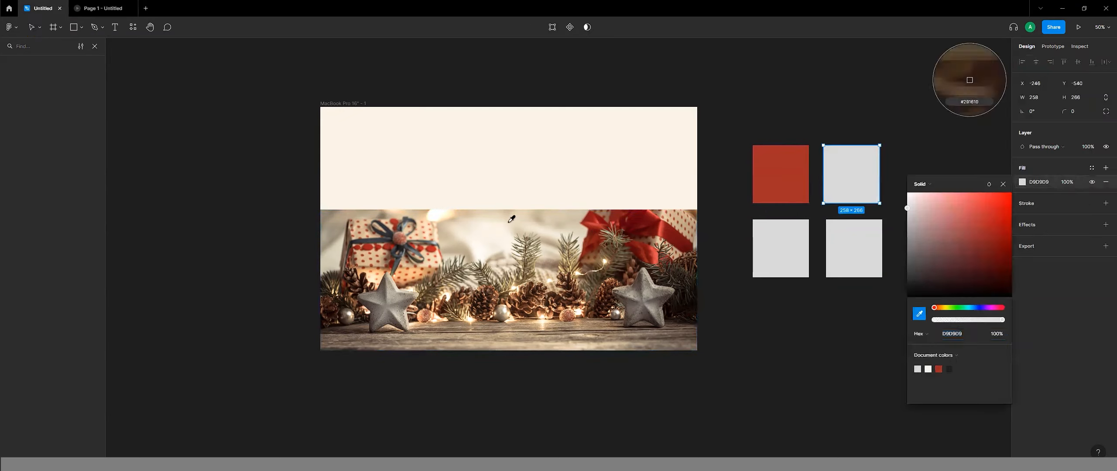
left_click(495, 154)
Fill the lower-left swatch with brown 64543A sampled from the middle of the Christmas photo.
left_click(779, 258)
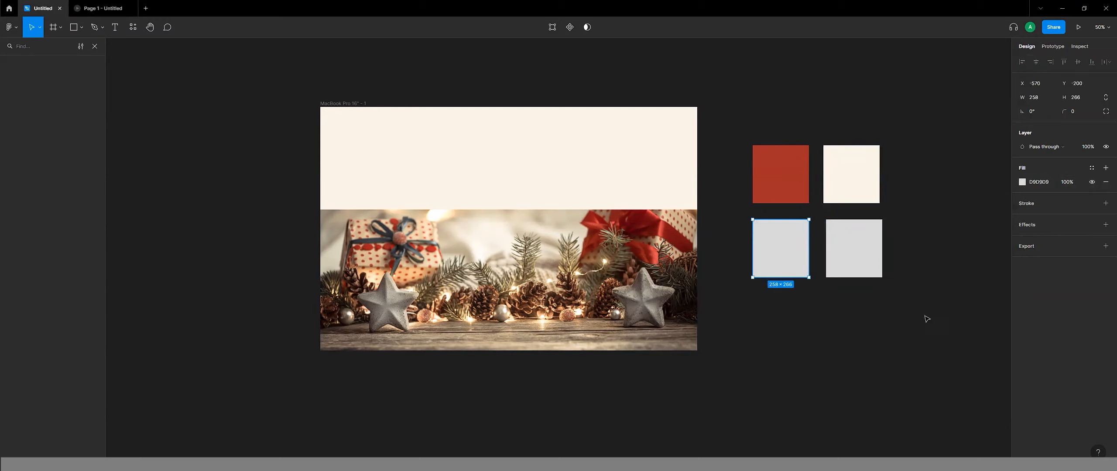
left_click(1022, 183)
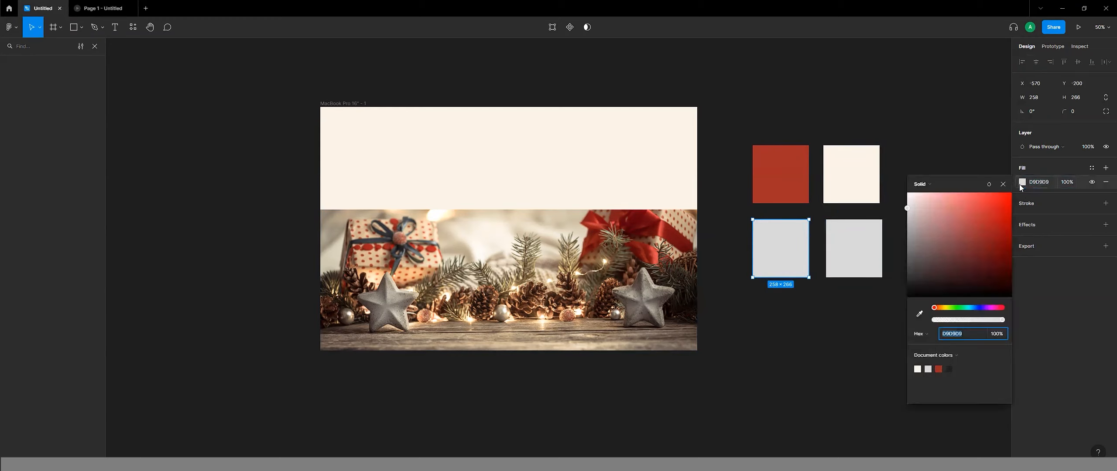
left_click(919, 313)
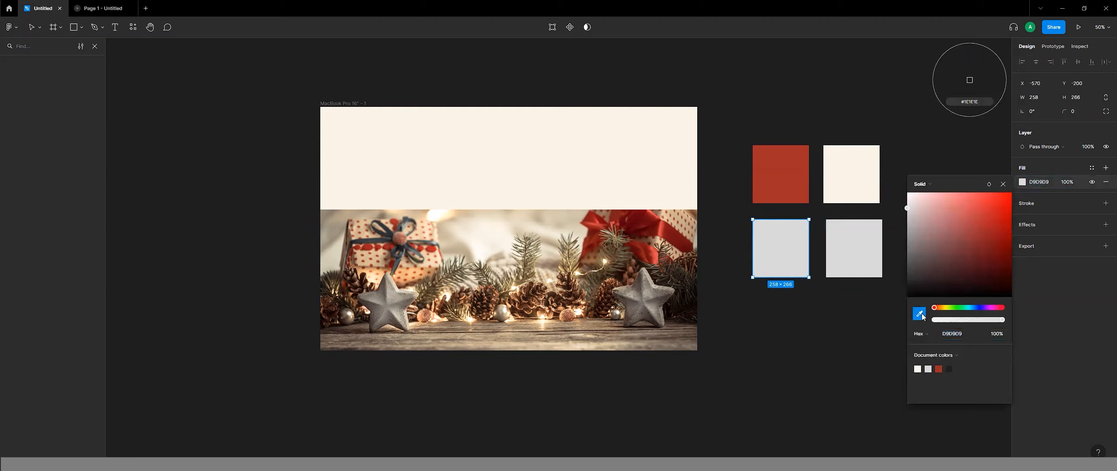
left_click(520, 269)
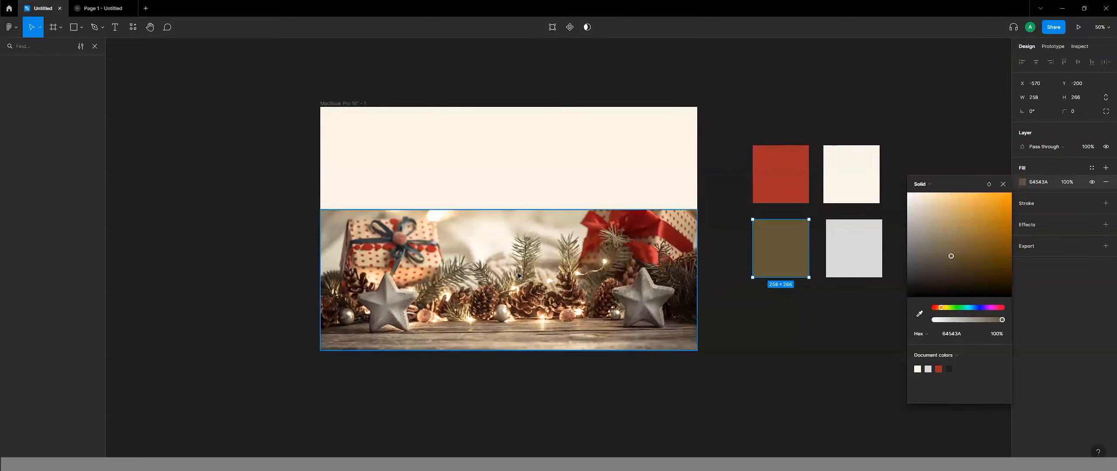
left_click(706, 93)
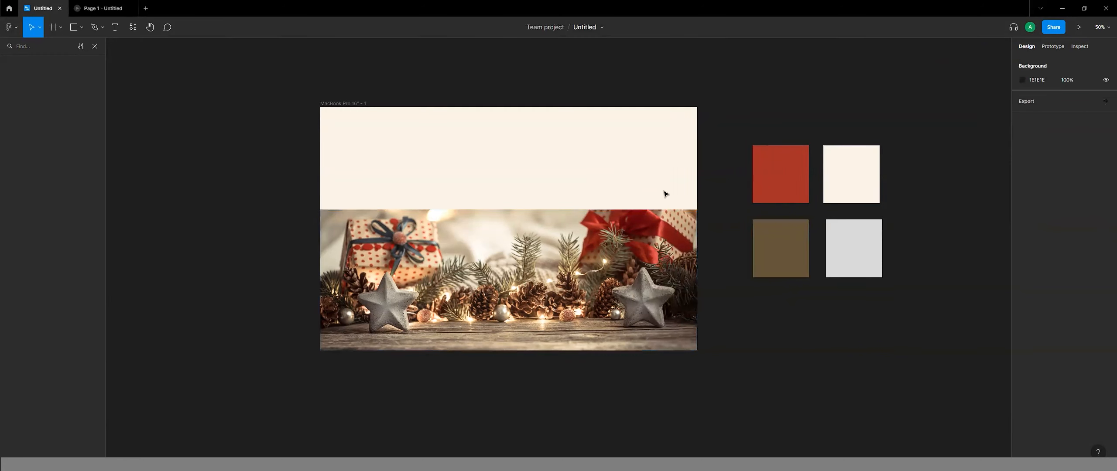
Fill the lower-right swatch with slate grey sampled near the blue-ribboned gift in the photo and shift the swatch slightly.
left_click(855, 237)
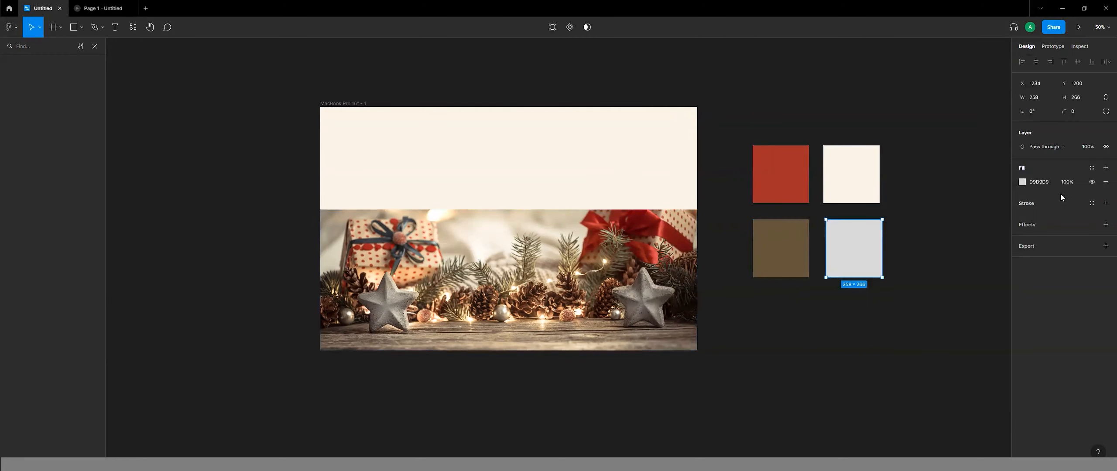
left_click(1023, 184)
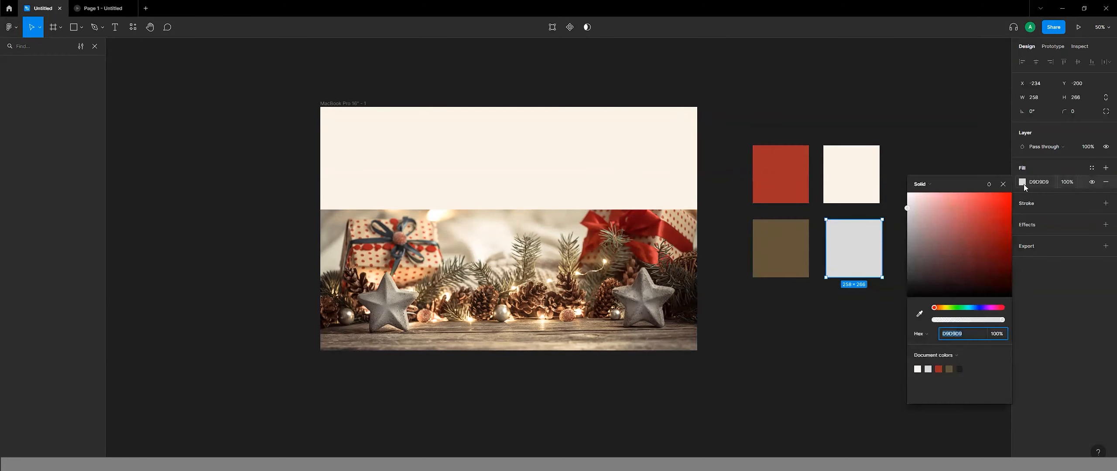
left_click(919, 313)
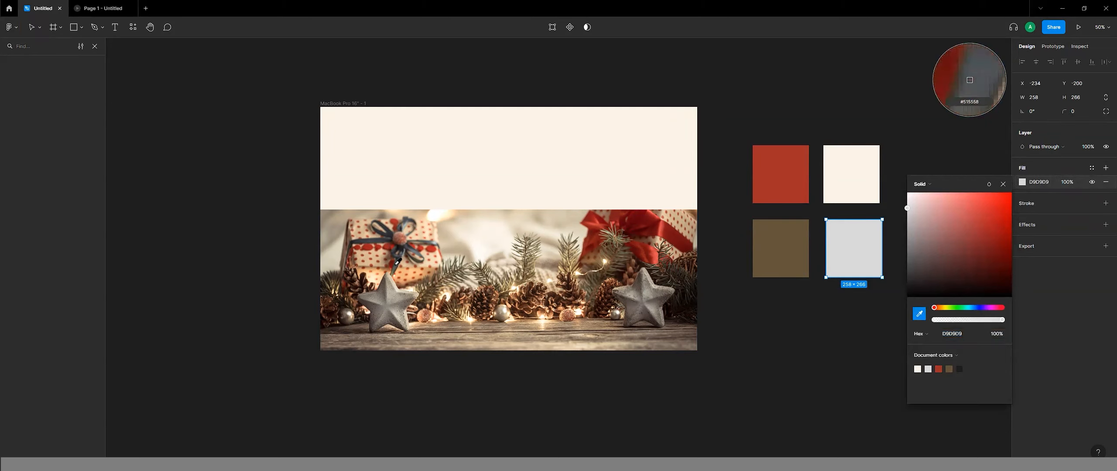
left_click(398, 262)
left_click(768, 337)
left_click_drag(772, 262, 772, 286)
mouse_move(848, 242)
left_mouse_down()
mouse_move(852, 213)
mouse_move(856, 242)
mouse_move(840, 254)
left_mouse_up()
Fill the lower-left swatch with dark 282822 sampled from the shadowed branches in the photo.
left_click(795, 251)
left_click(1023, 183)
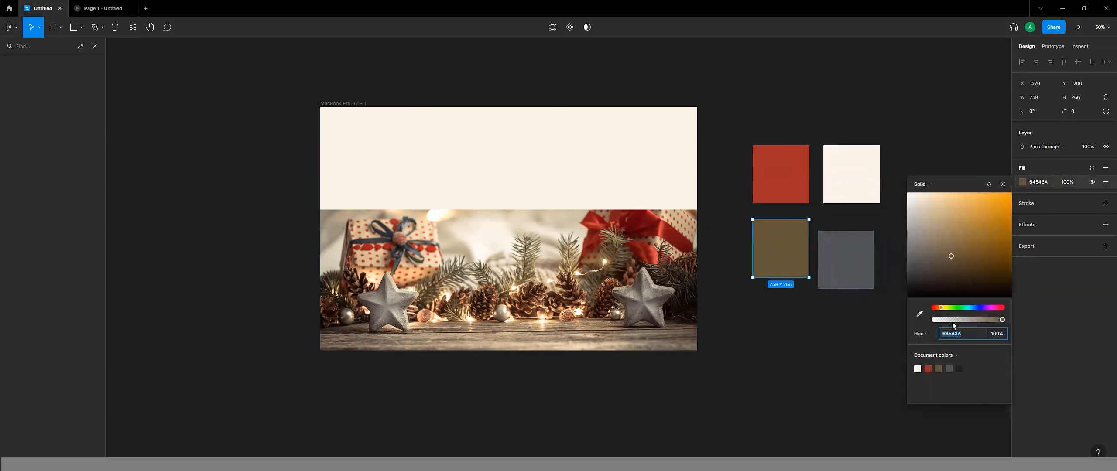
left_click(920, 311)
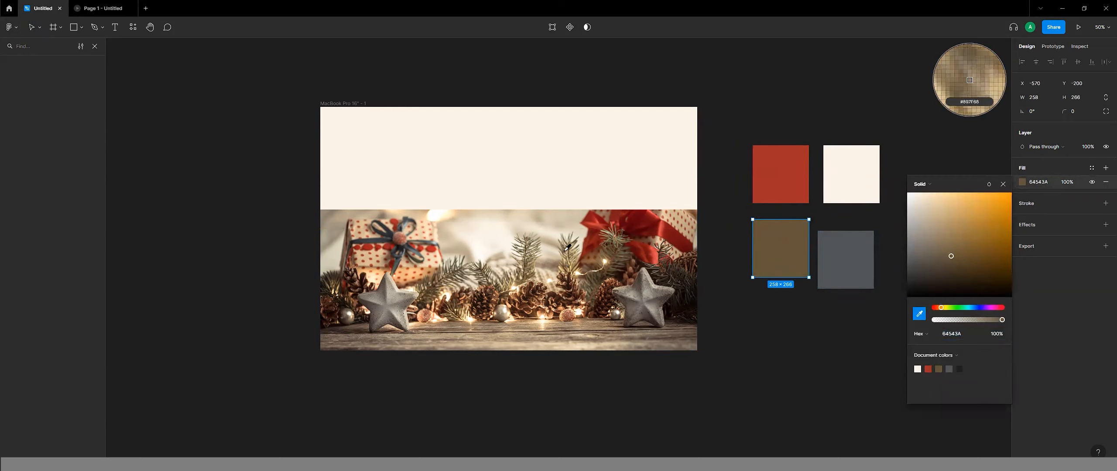
left_click(672, 271)
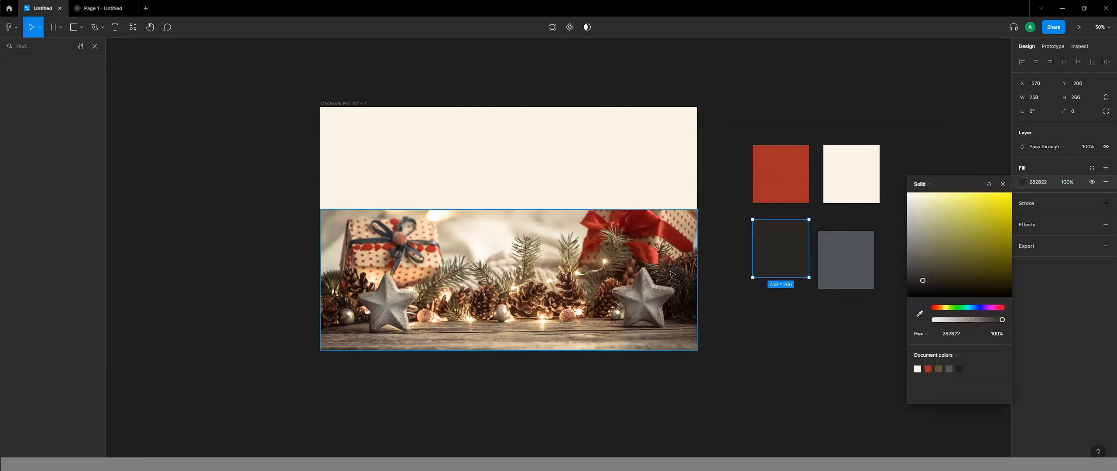
left_click(808, 325)
Shift the dark swatch's hue to green, giving 222823, and line up the two lower swatches beneath the upper pair.
left_click_drag(834, 256, 785, 243)
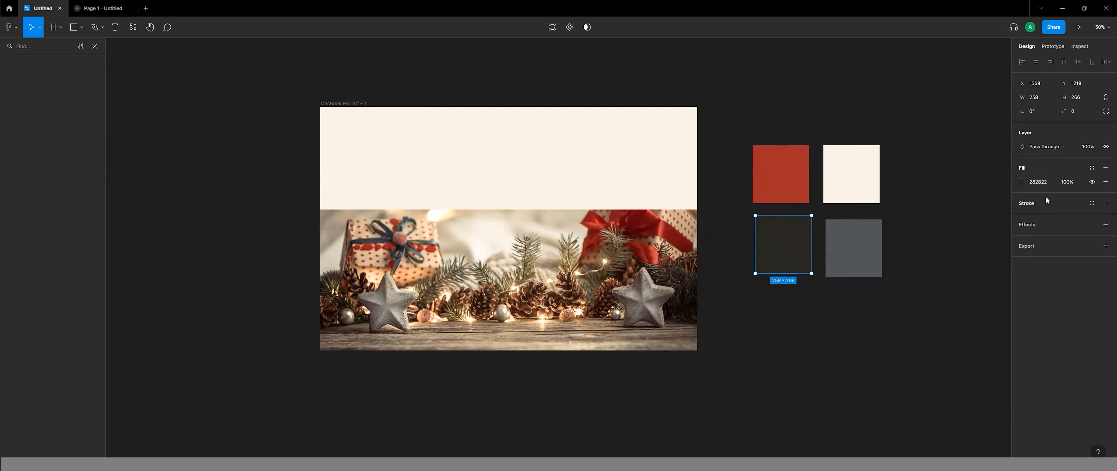
left_click(1022, 182)
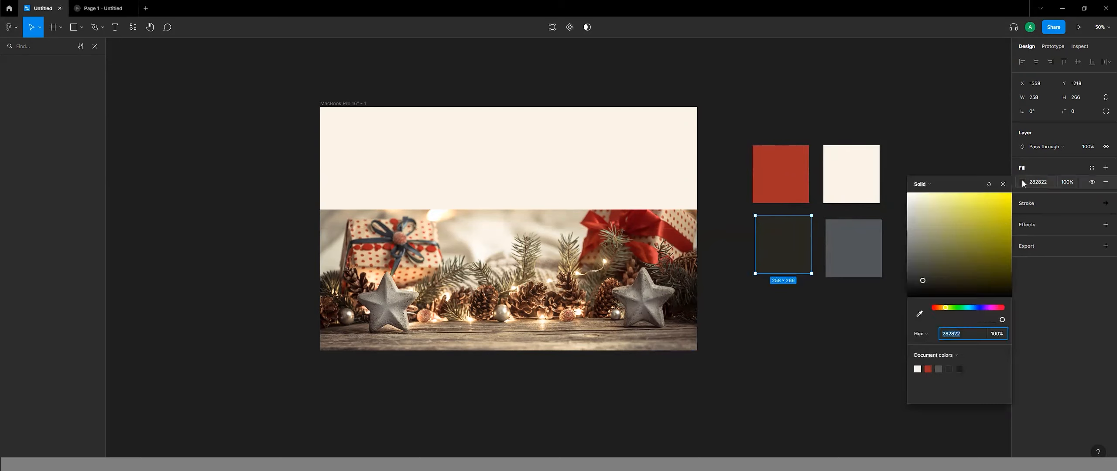
left_click(960, 307)
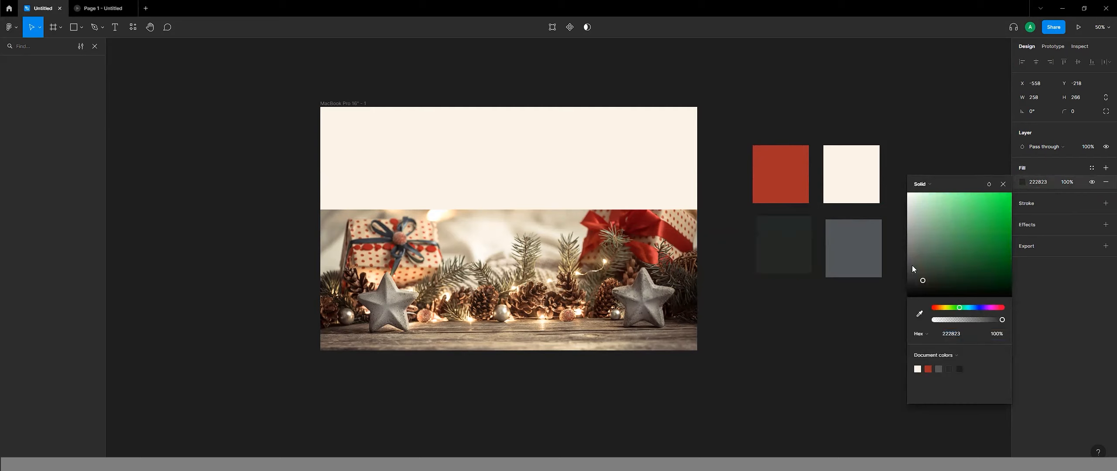
left_click(799, 343)
mouse_move(779, 242)
left_mouse_down()
mouse_move(862, 144)
mouse_move(820, 195)
mouse_move(781, 203)
mouse_move(774, 261)
mouse_move(784, 244)
mouse_move(844, 245)
mouse_move(476, 280)
mouse_move(781, 261)
mouse_move(767, 246)
left_mouse_up()
mouse_move(606, 272)
left_mouse_down()
mouse_move(551, 322)
mouse_move(625, 271)
mouse_move(609, 278)
left_mouse_up()
left_click(720, 354)
left_click(653, 298)
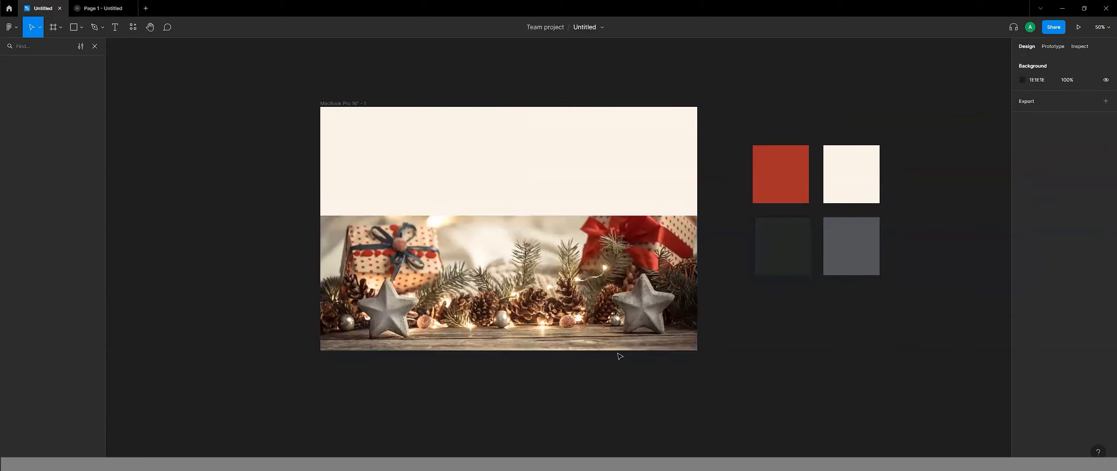
mouse_move(481, 320)
left_mouse_down()
mouse_move(493, 315)
mouse_move(482, 313)
left_mouse_up()
left_click(708, 346)
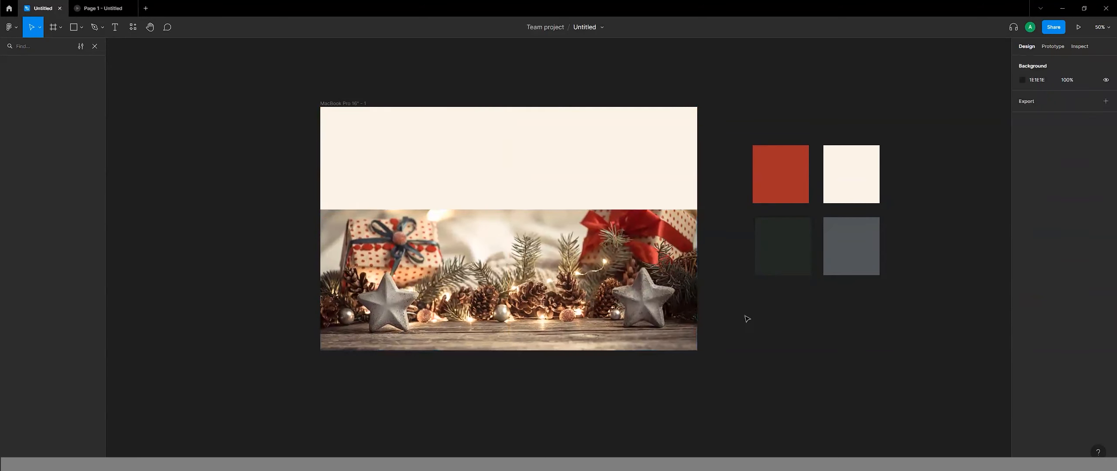
left_click(334, 104)
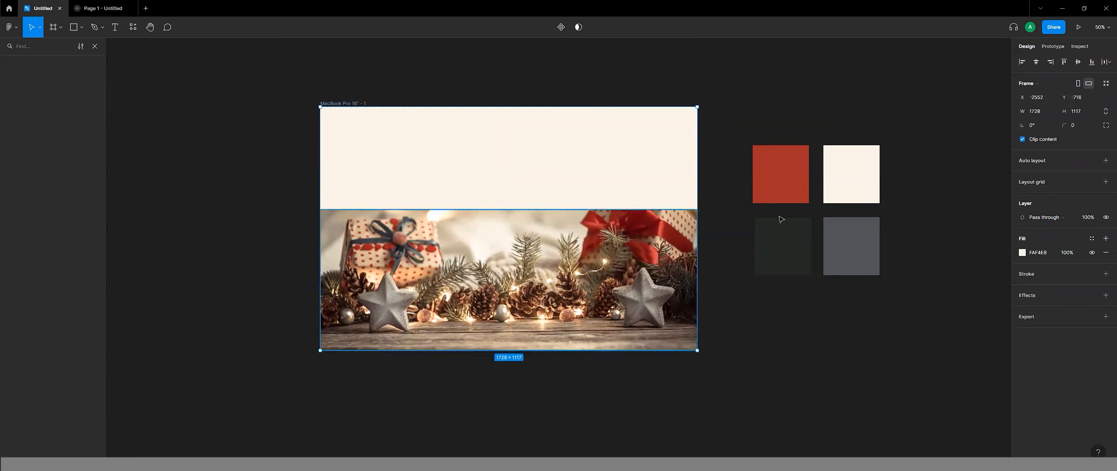
left_click(782, 415)
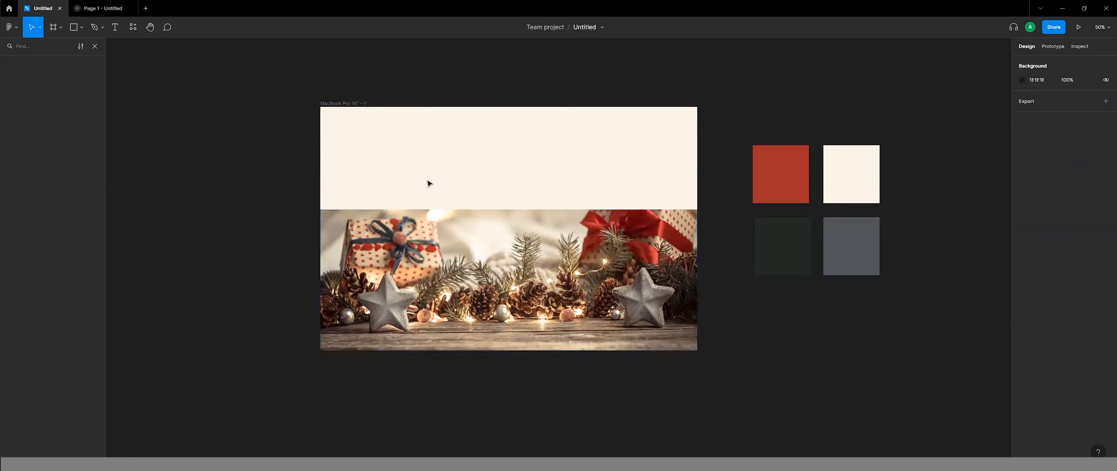
Draw a button rectangle about 320 × 120 below the colour swatches.
left_click(73, 34)
mouse_move(192, 295)
left_mouse_down()
mouse_move(203, 316)
mouse_move(264, 322)
mouse_move(238, 354)
mouse_move(802, 341)
mouse_move(780, 336)
left_mouse_up()
left_click(230, 355)
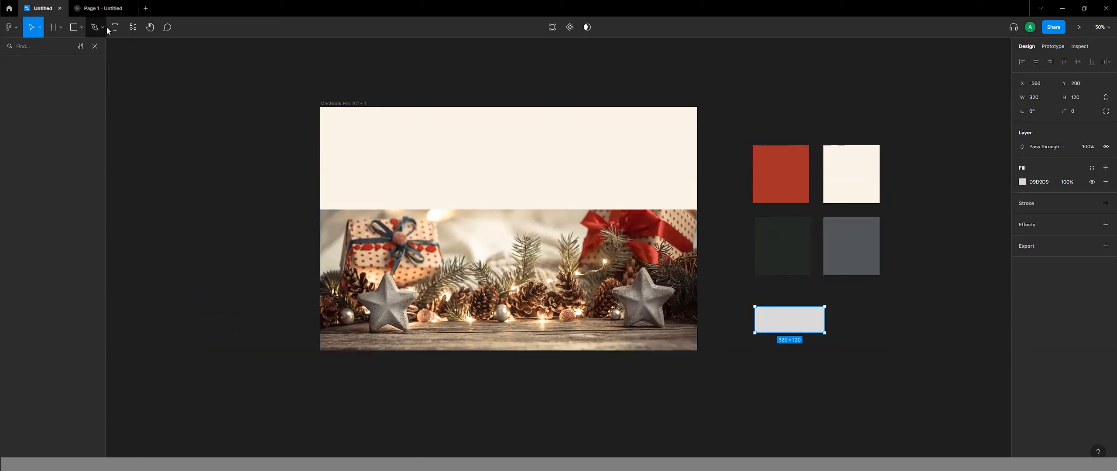
Add the text label "Button" and position it in the middle of the button rectangle.
left_click(115, 29)
left_click(773, 320)
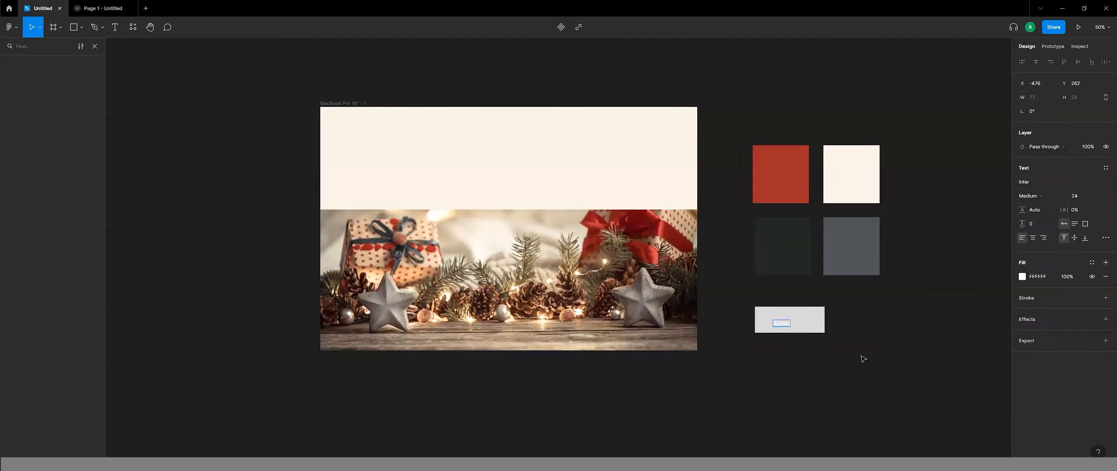
left_click(795, 356)
left_click_drag(788, 320, 792, 319)
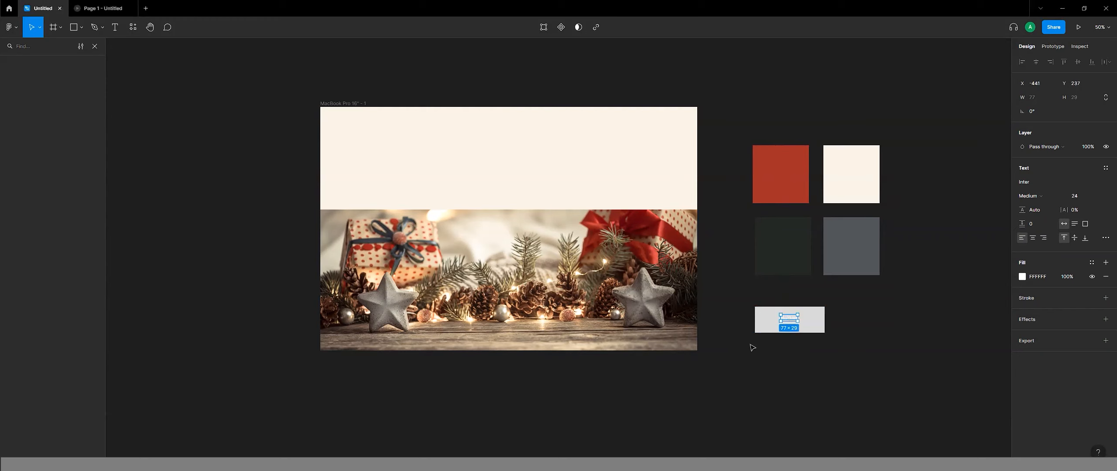
Move the button rectangle together with its label below the MacBook Pro frame.
left_click(771, 325, "shift")
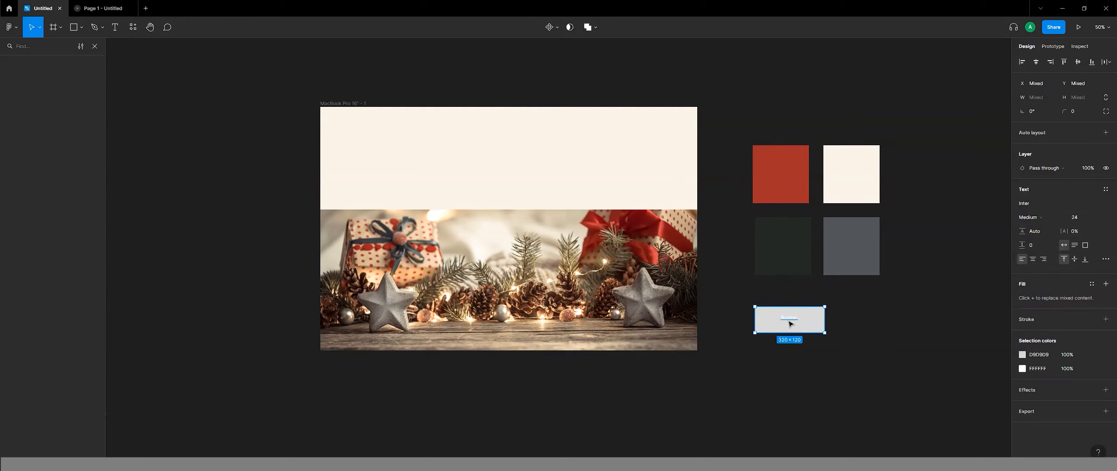
left_click_drag(789, 323, 557, 406)
left_click(758, 367)
left_click_drag(790, 324, 575, 400)
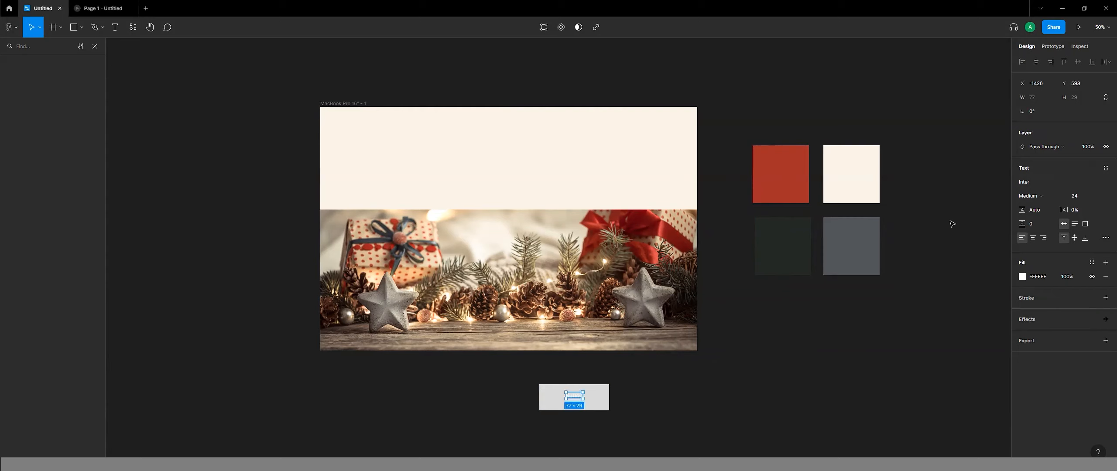
left_click(550, 392)
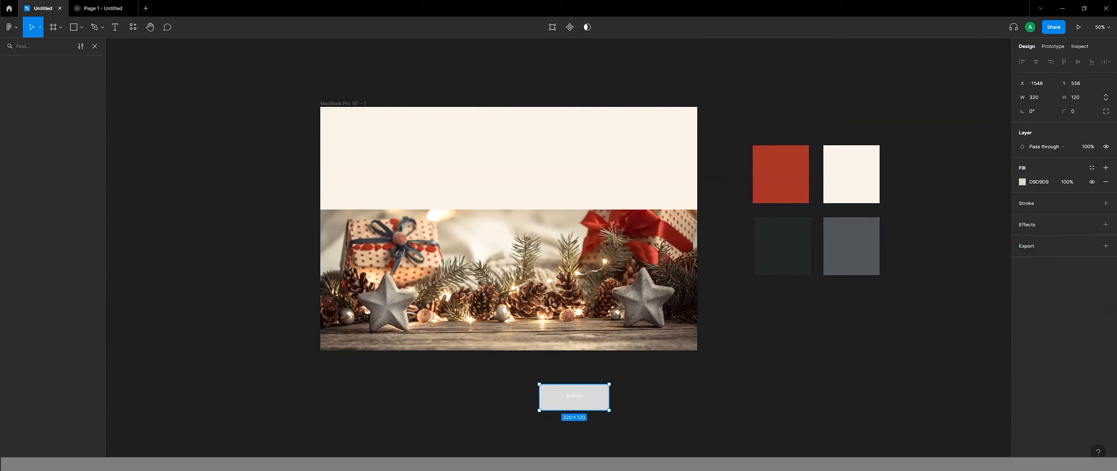
double_click(553, 398)
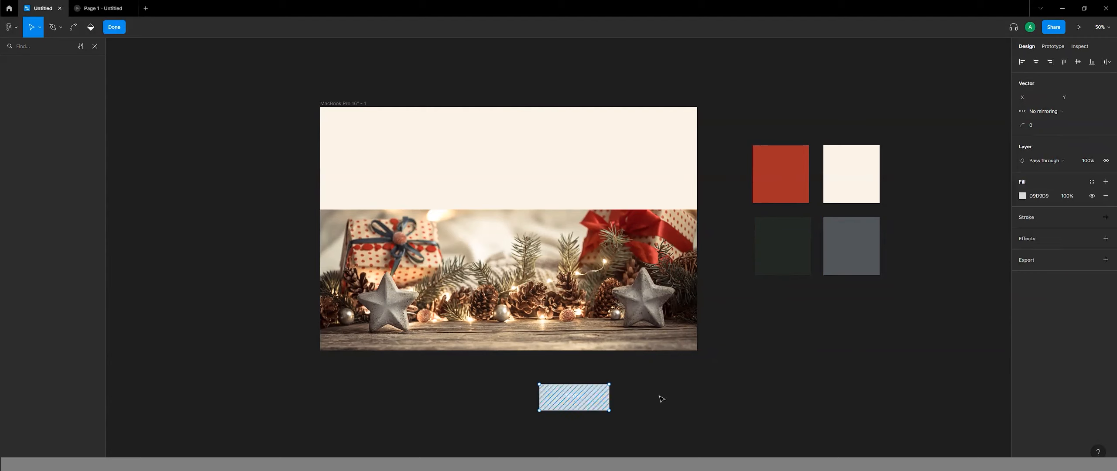
left_click(114, 26)
left_click(661, 414)
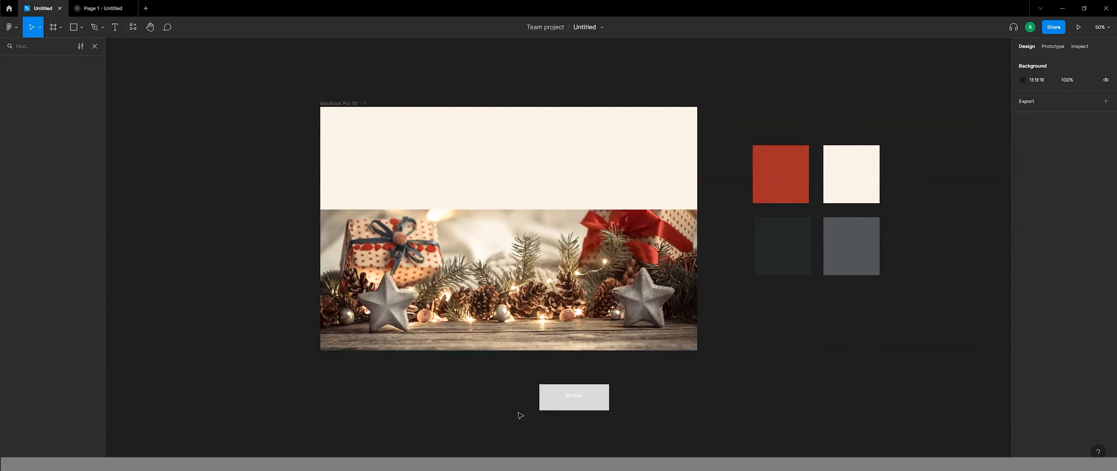
Recolour the "Button" label with the red A32D27 sampled from the red swatch.
left_click(574, 396)
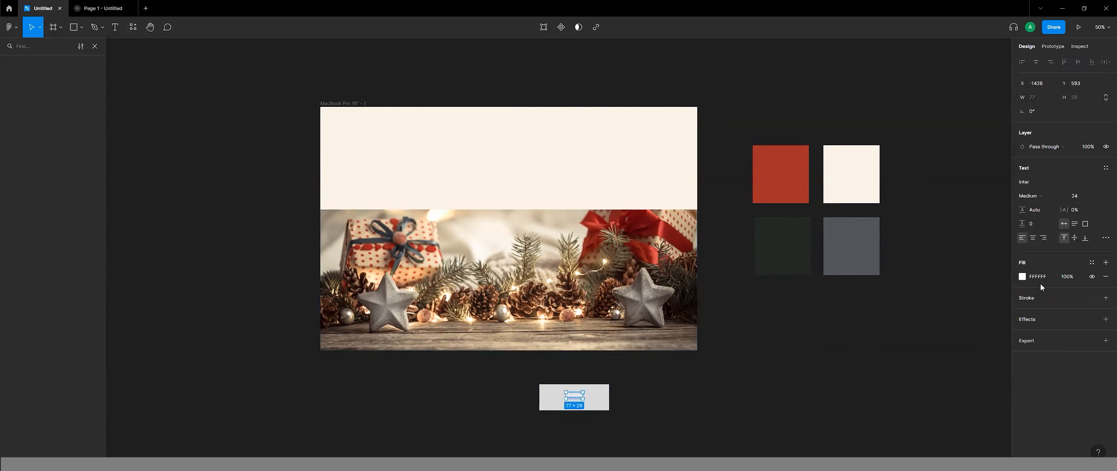
left_click(1025, 279)
left_click(1024, 278)
left_click(919, 373)
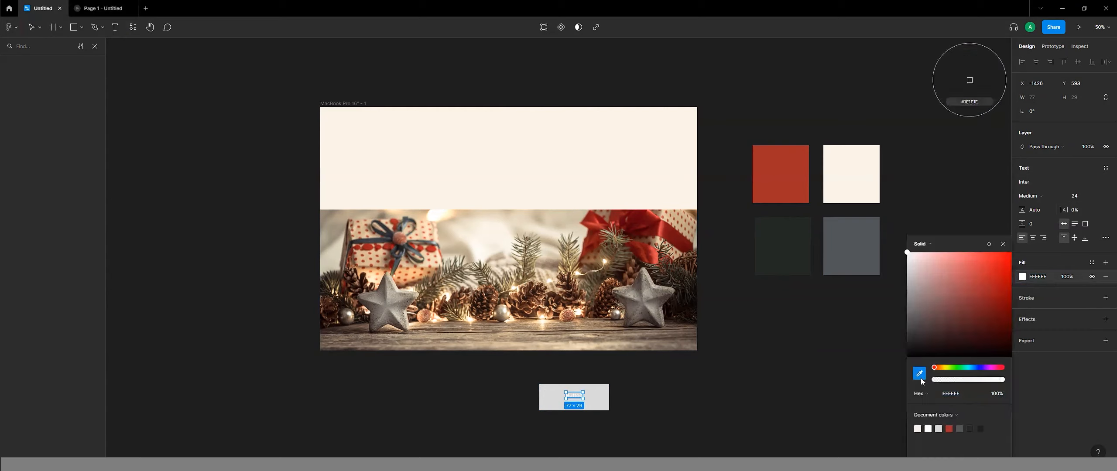
left_click(782, 177)
left_click(694, 371)
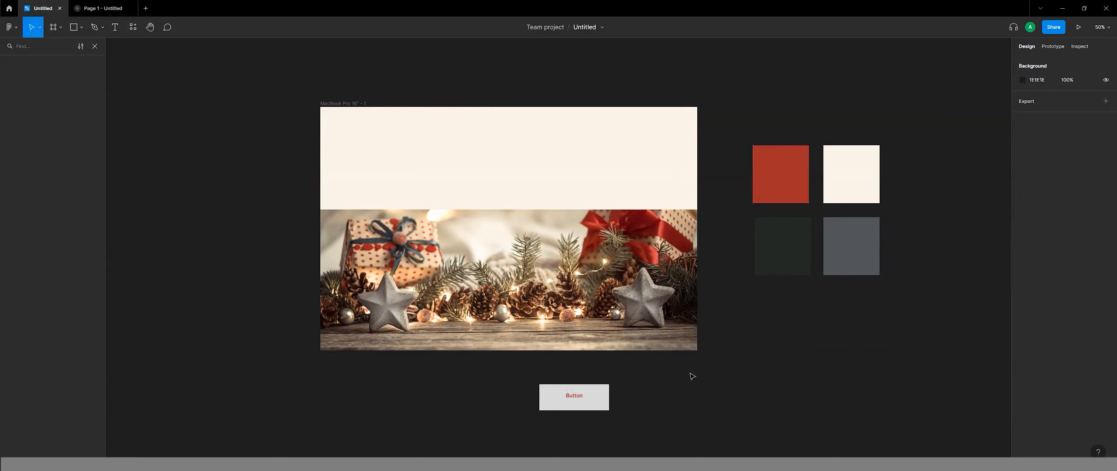
Add an inside stroke of 12 to the button rectangle and colour it with the red sampled from the swatch.
left_click(554, 395)
left_click(1106, 203)
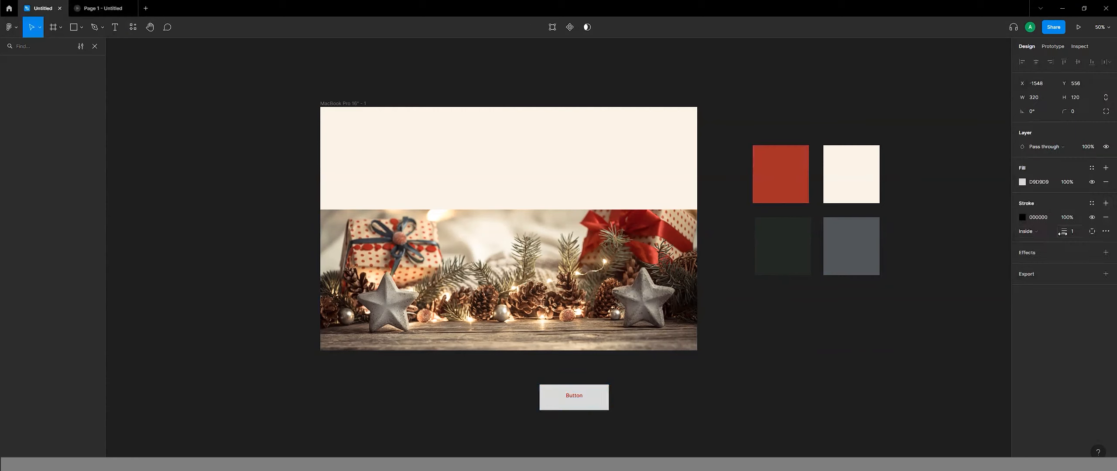
left_click_drag(1062, 233, 1074, 238)
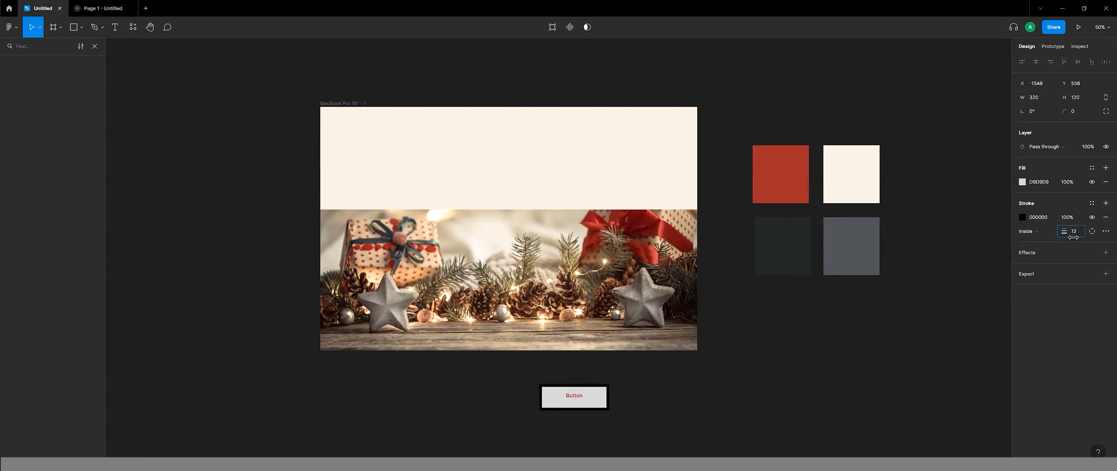
left_click(1023, 218)
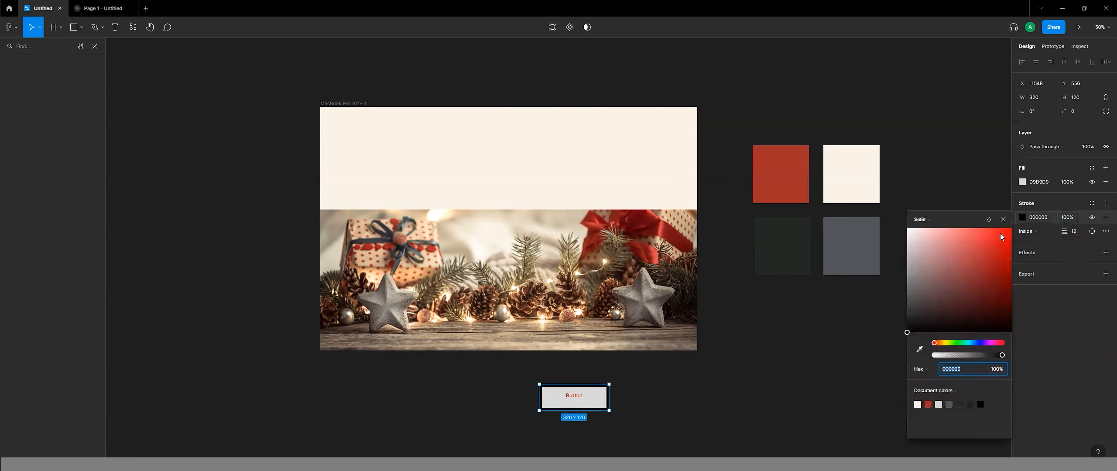
left_click(919, 349)
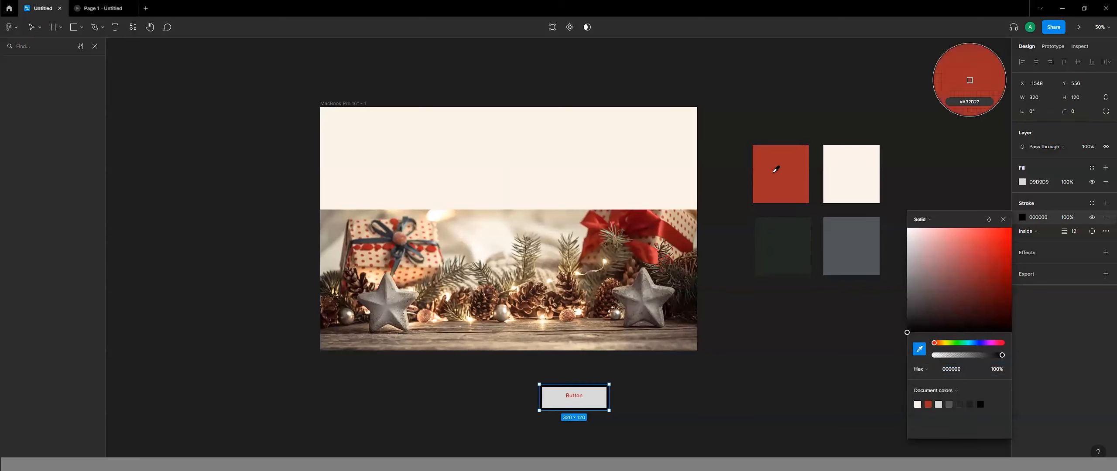
left_click(781, 185)
left_click(710, 364)
Centre the "Button" label vertically in its rectangle and combine both into an auto layout frame.
left_click(577, 395)
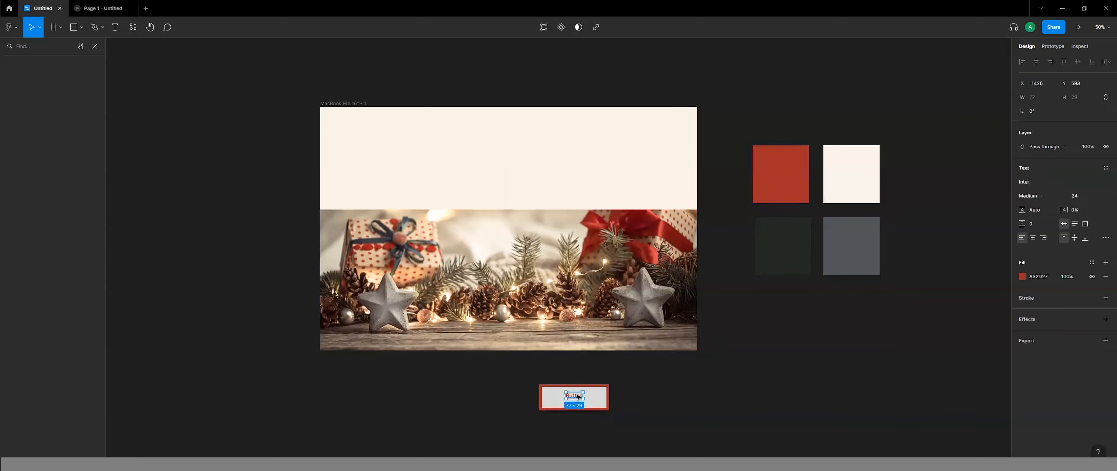
left_click_drag(578, 398, 577, 400)
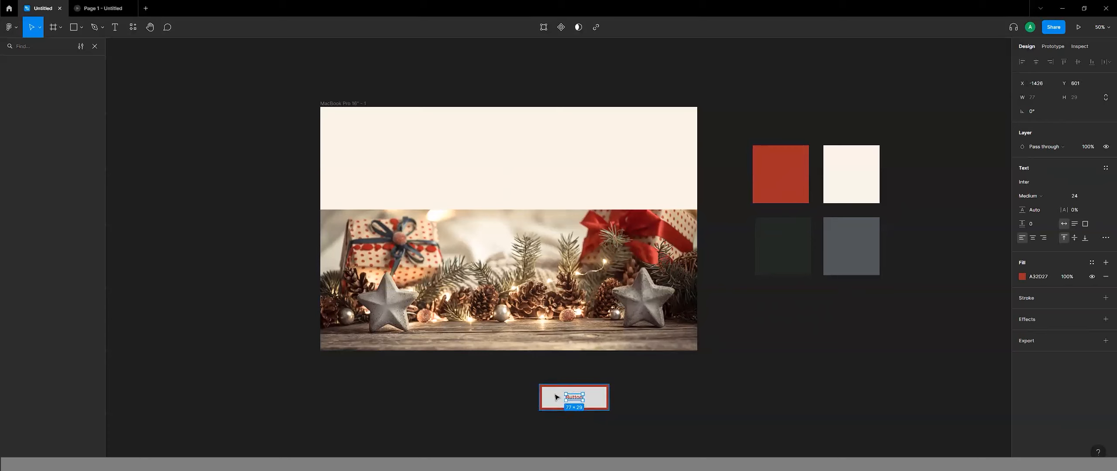
left_click(556, 396, "shift")
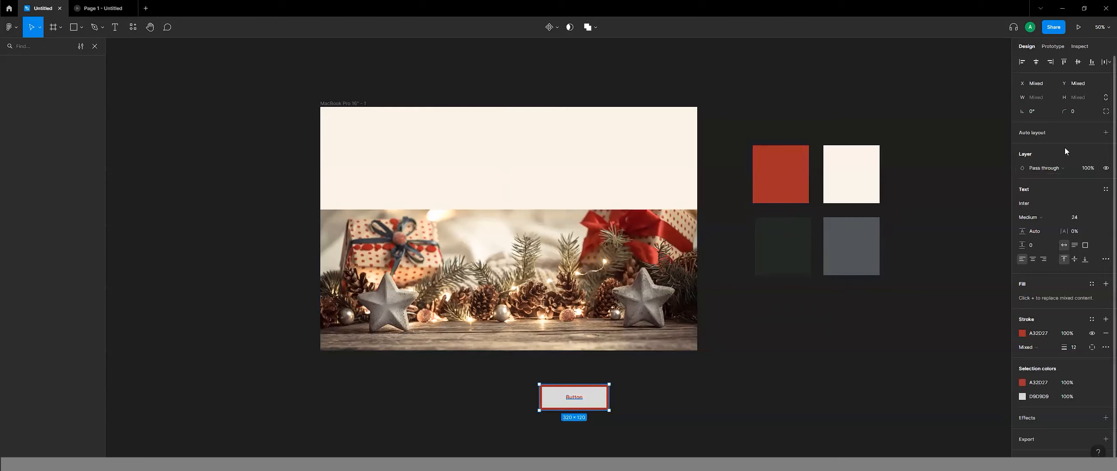
left_click(1105, 132)
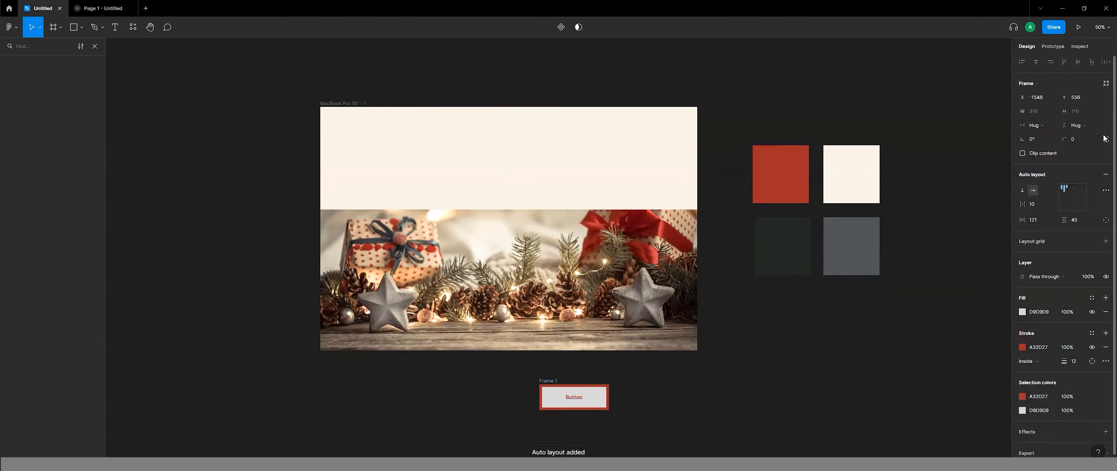
Centre the button frame's auto layout content, with item spacing of 11 and vertical padding of 50.
left_click(1075, 196)
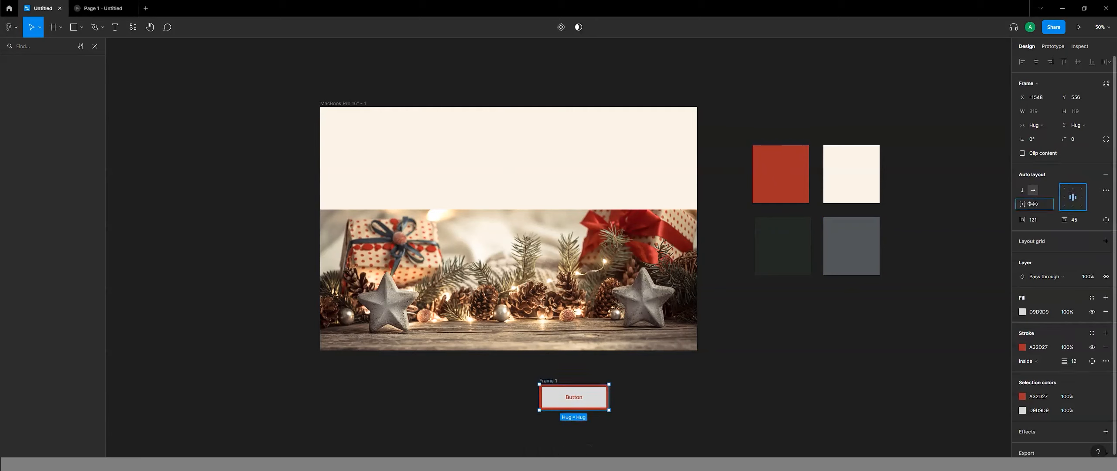
left_click_drag(1045, 207, 1030, 203)
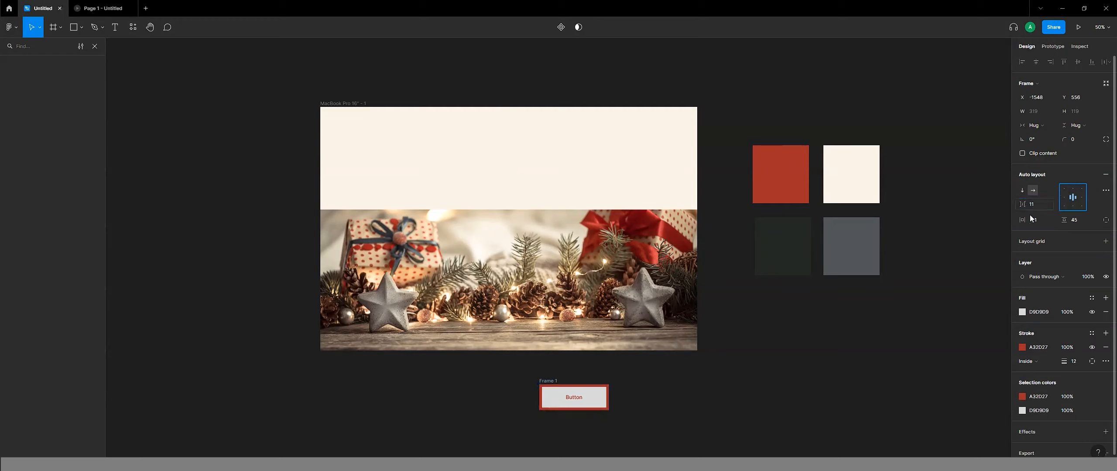
left_click(1075, 219)
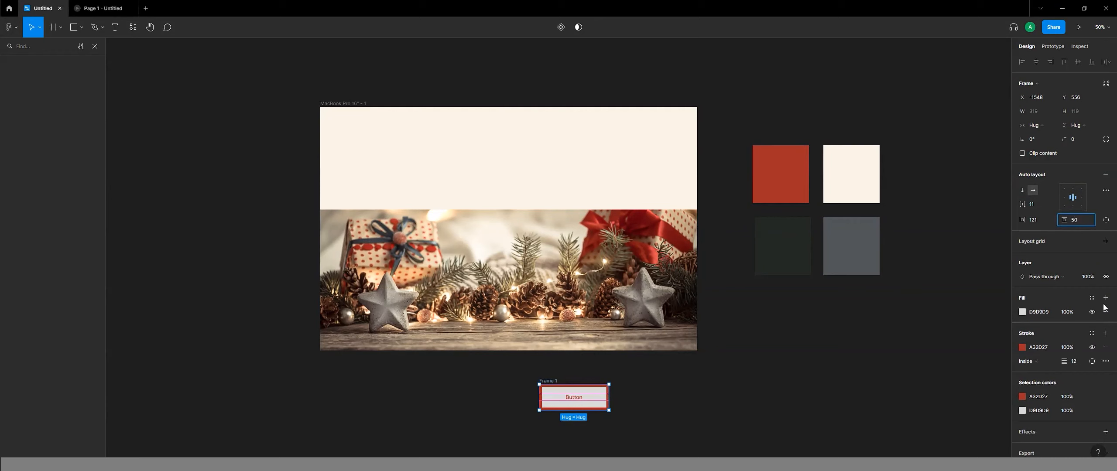
key("Return")
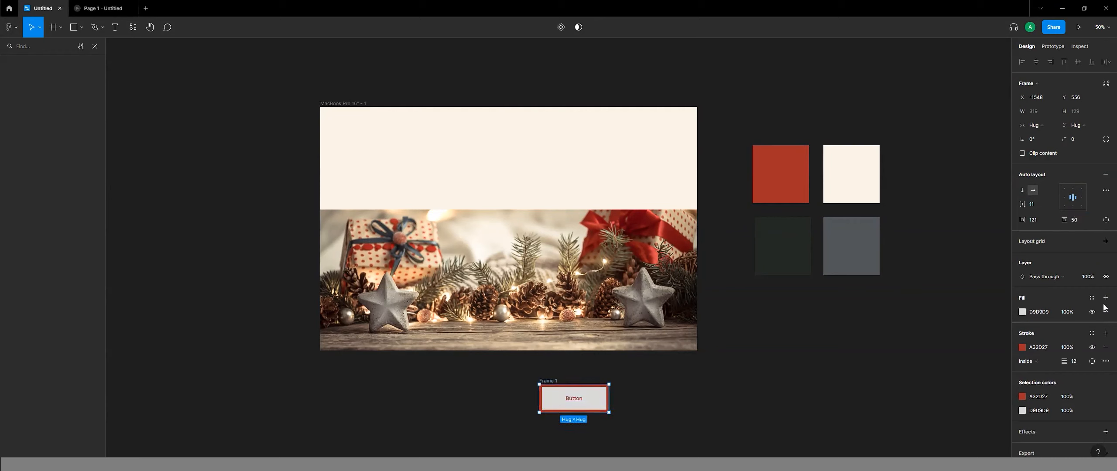
Try other content alignments up to bottom right and a 318 × 120 size on the button frame, and undo the resize.
left_click(1036, 223)
left_click(1066, 197)
left_click(1081, 199)
left_click(1082, 207)
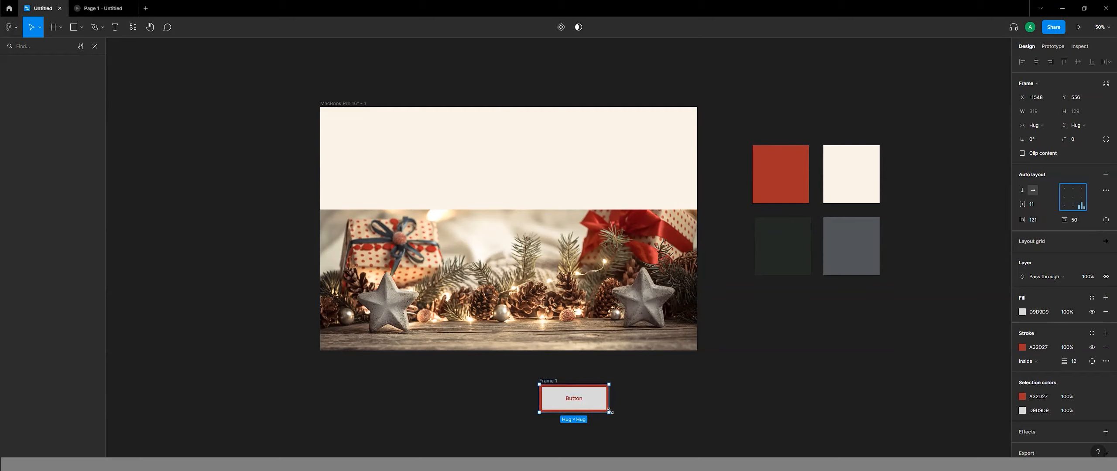
left_click_drag(610, 412, 609, 412)
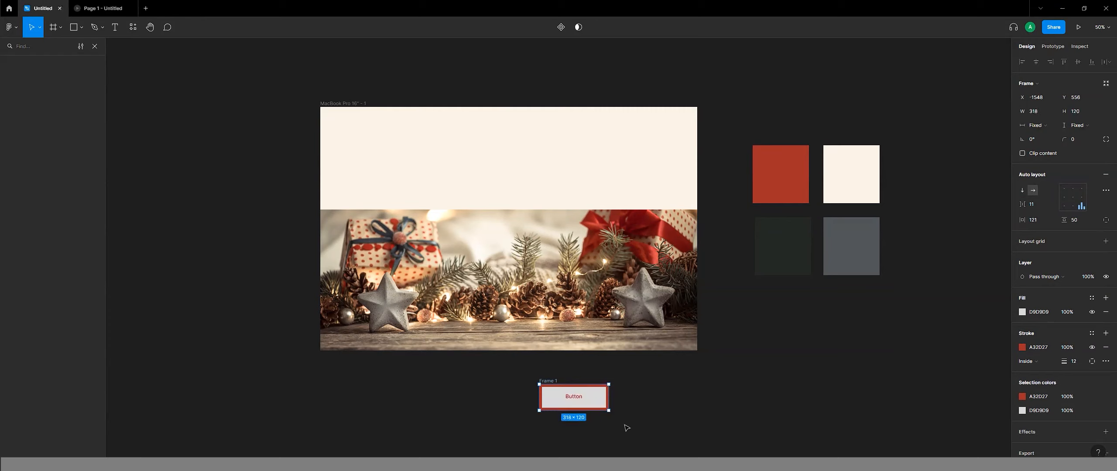
key("ctrl+z")
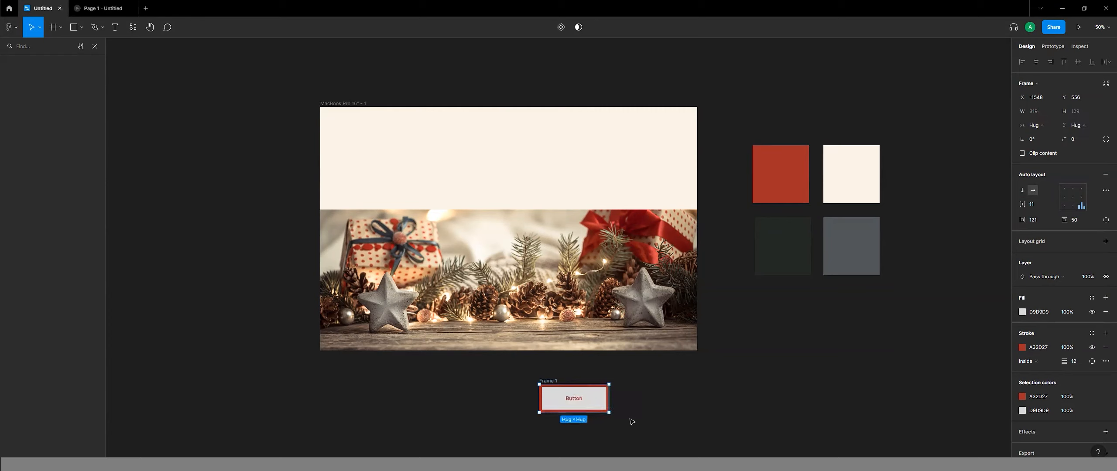
Centre the button frame's content again, shrink the frame to about 280 × 112 and move it slightly left below the photo.
left_click(1073, 198)
left_click_drag(610, 413, 601, 410)
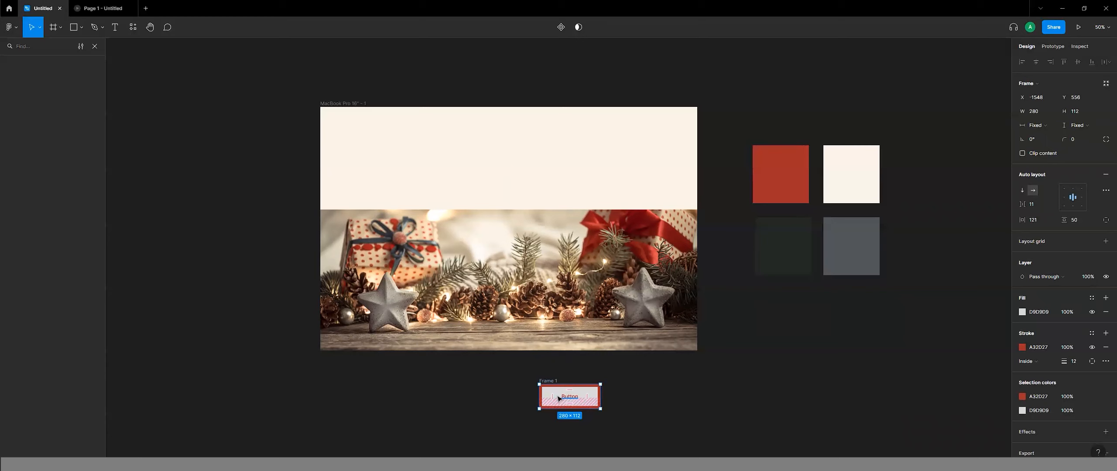
left_click(432, 398)
left_click_drag(551, 382, 501, 381)
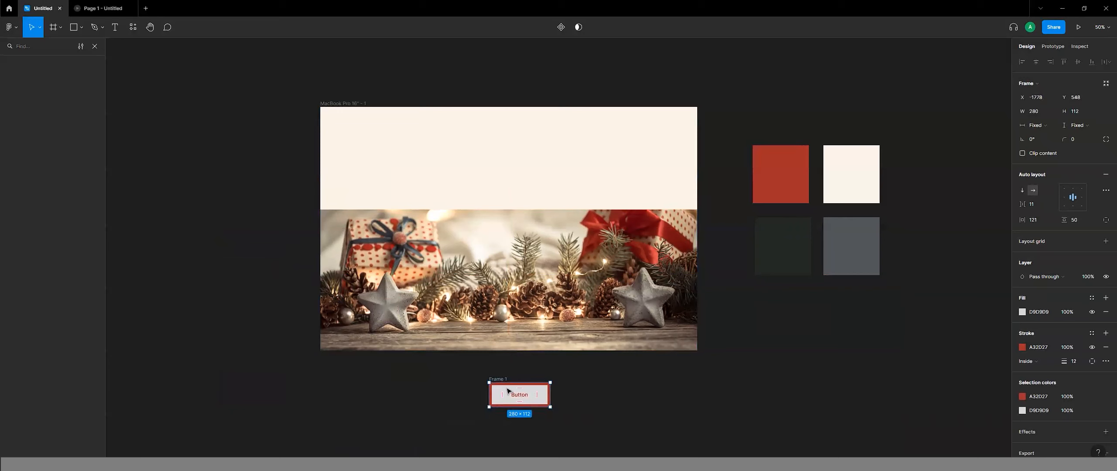
left_click(297, 363)
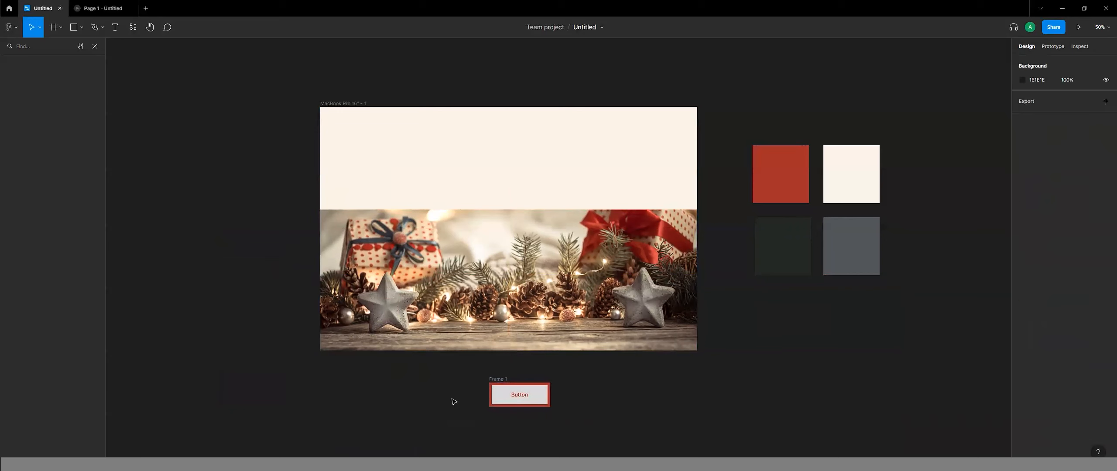
Turn the button frame into a component placed left of the MacBook Pro frame and add a variant property to it.
left_click(498, 381)
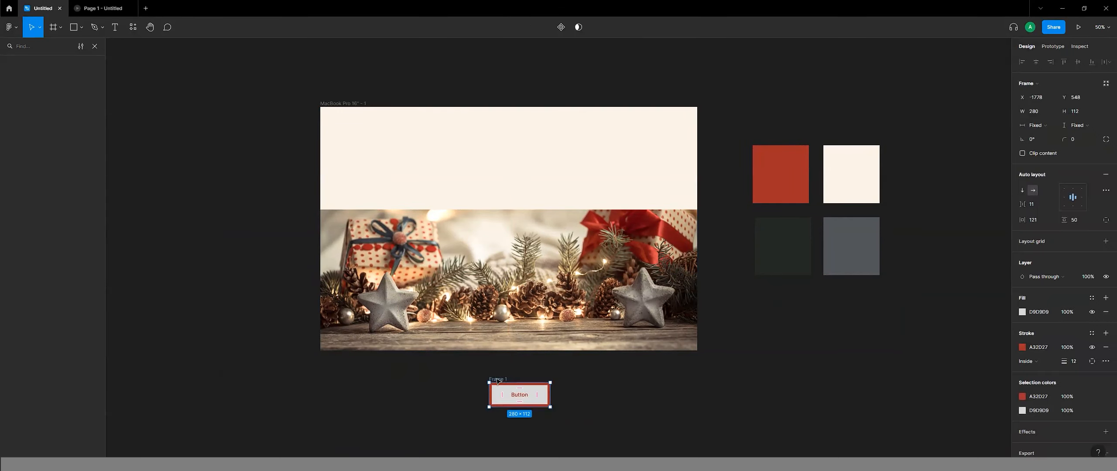
left_click(562, 28)
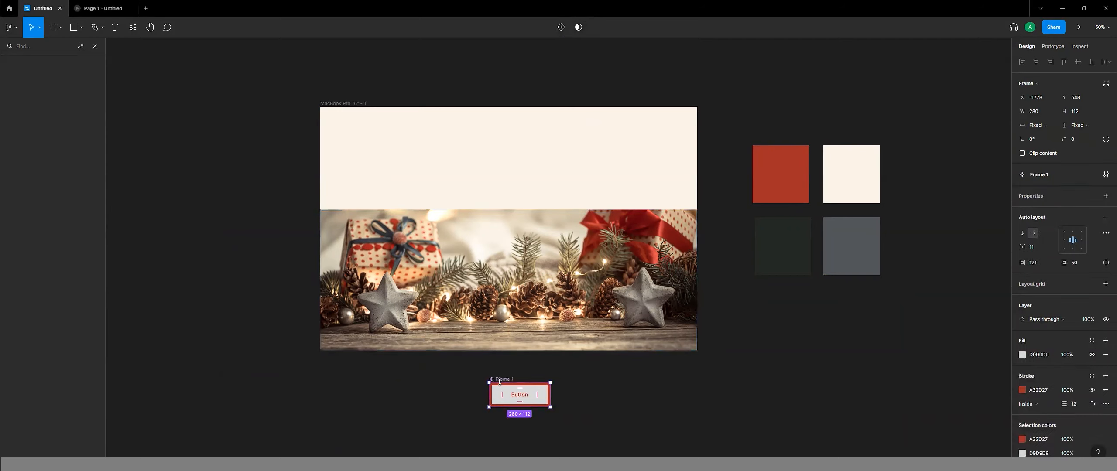
left_click_drag(502, 381, 177, 169)
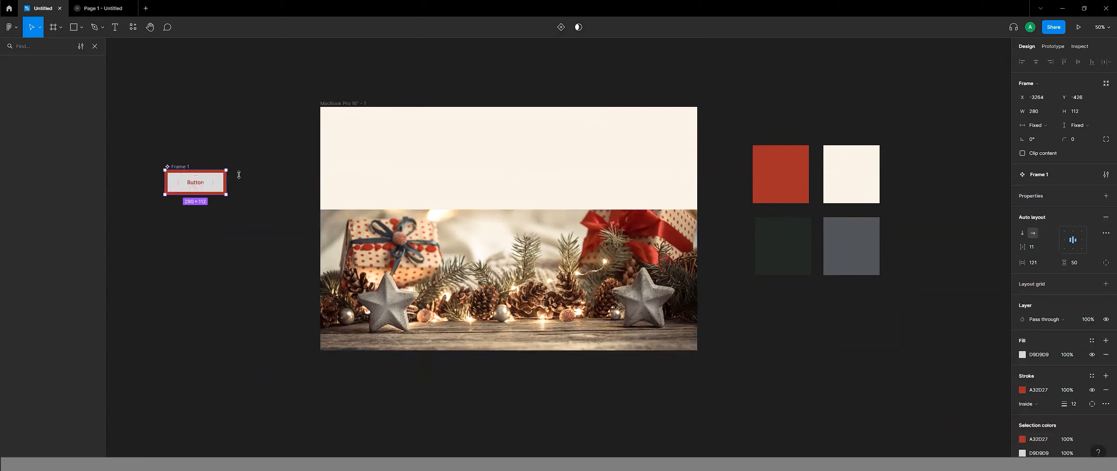
left_click(1105, 196)
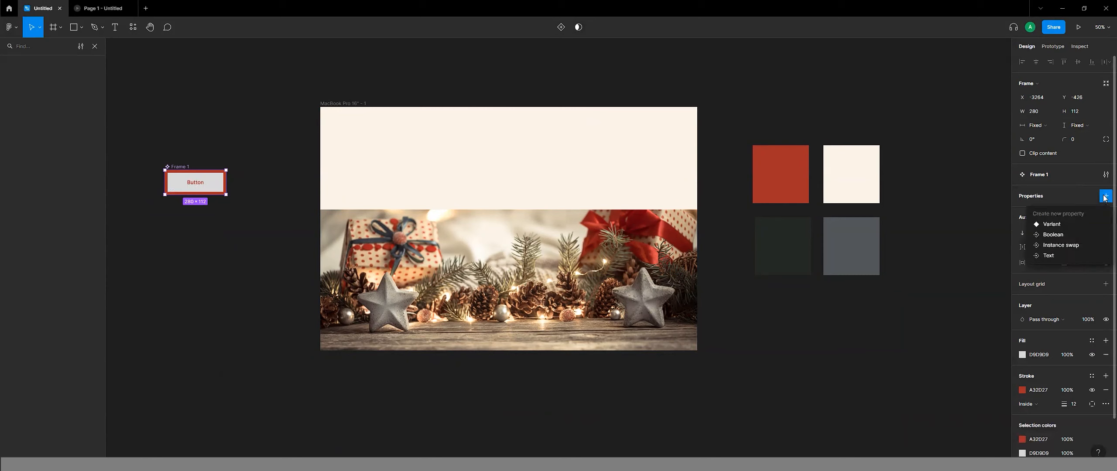
left_click(1078, 224)
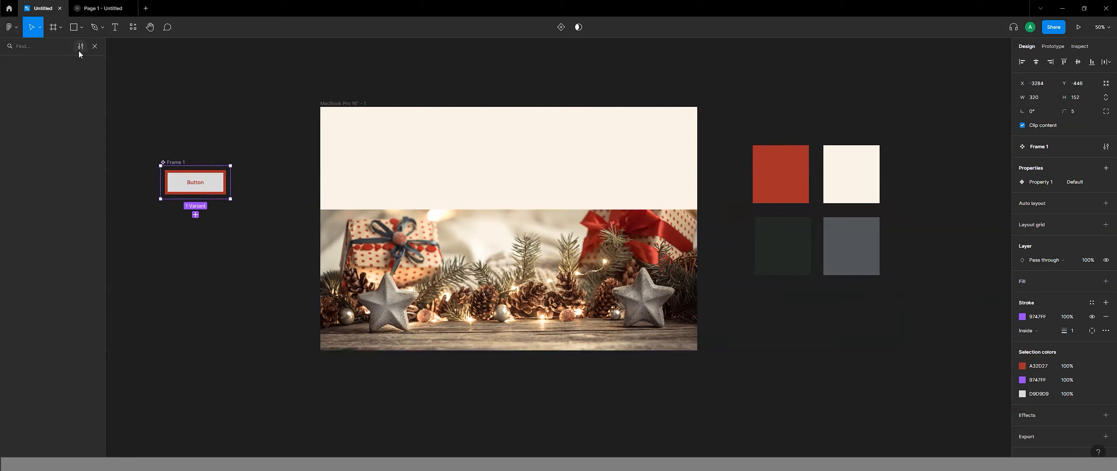
Close the layer search, show the page's layer list and move the button component set closer to the MacBook Pro frame.
left_click(95, 45)
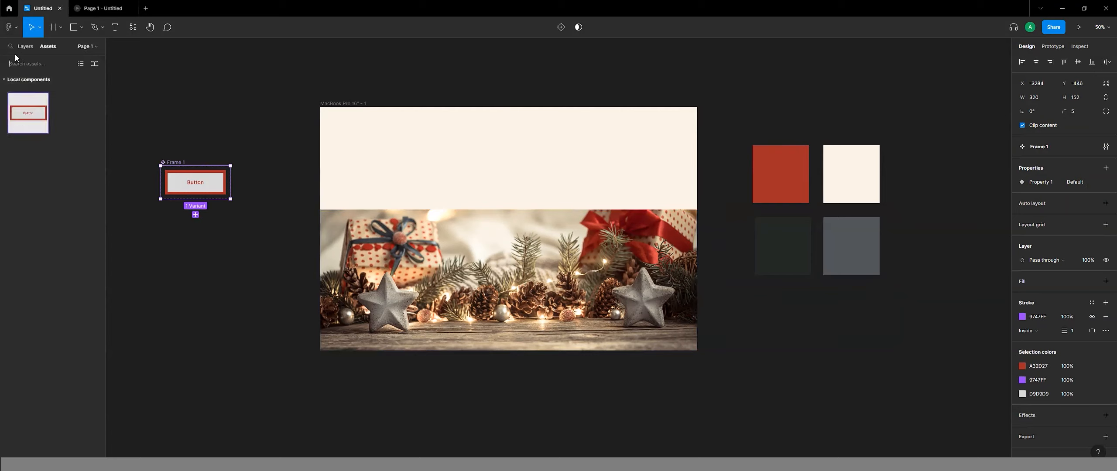
left_click(26, 46)
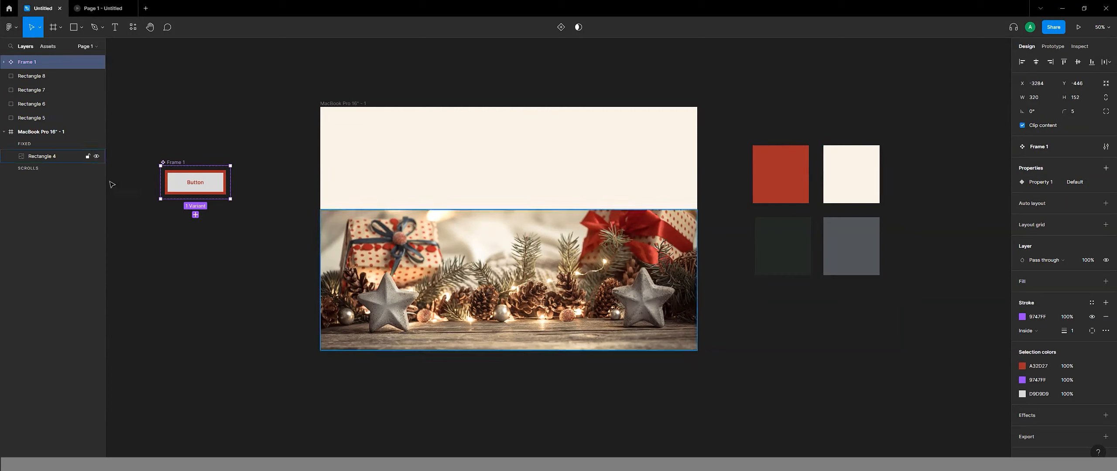
left_click_drag(183, 166, 218, 180)
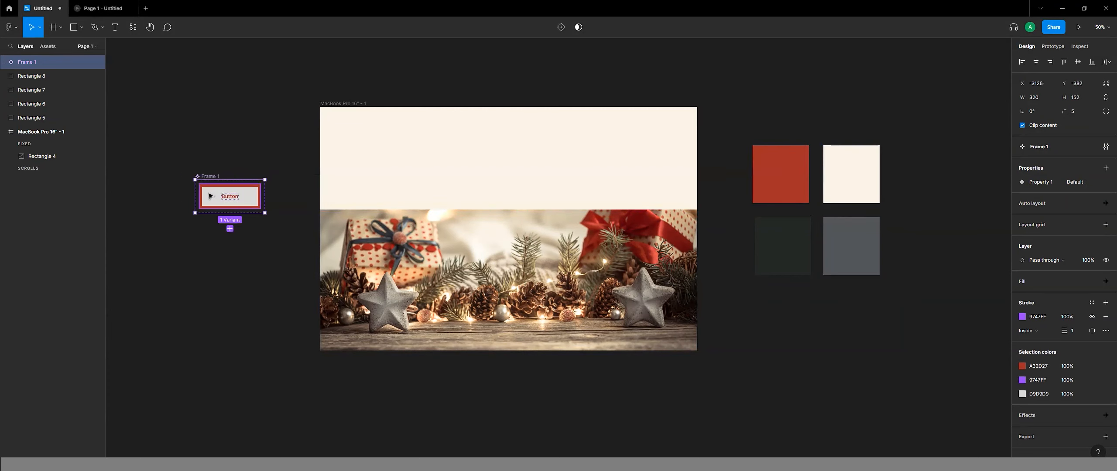
Place an instance of the local button component on the Christmas photo and send the photo to the back.
left_click(48, 46)
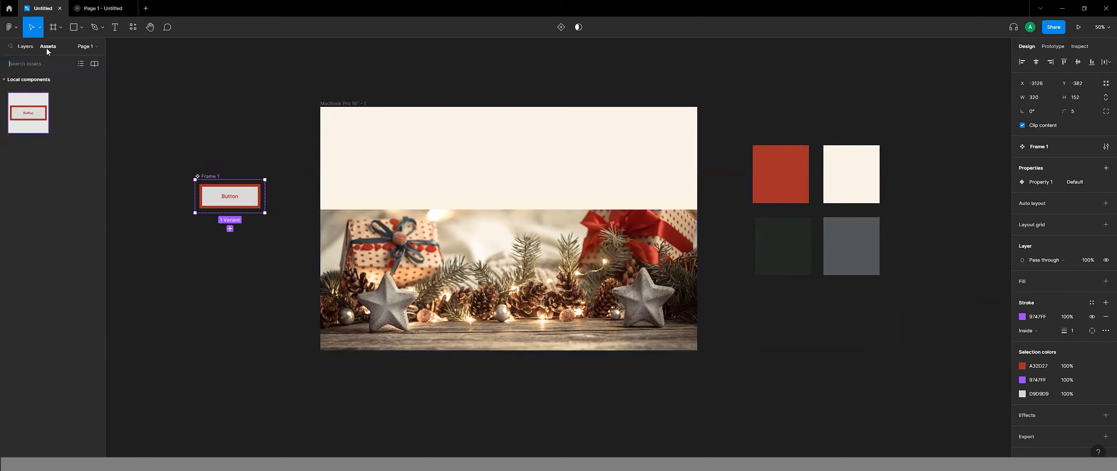
left_click_drag(34, 114, 497, 295)
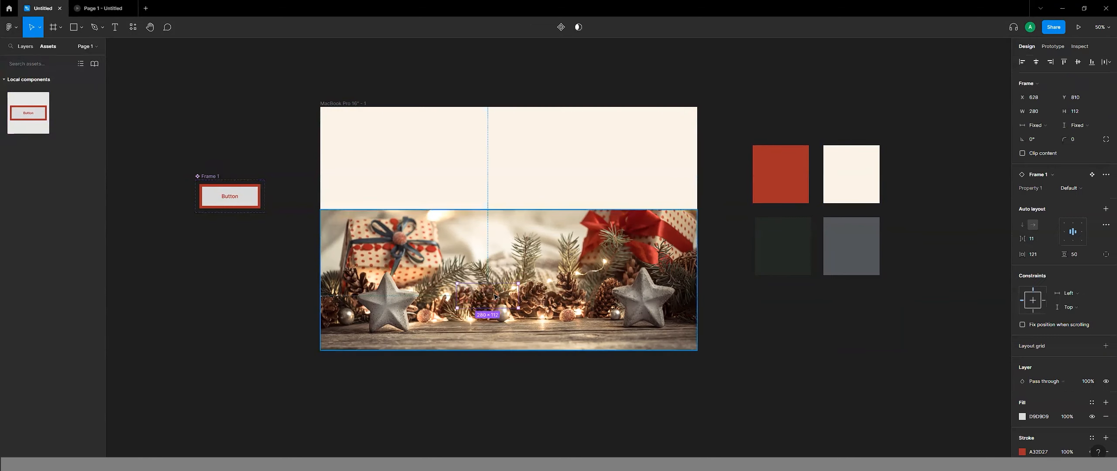
right_click(440, 218)
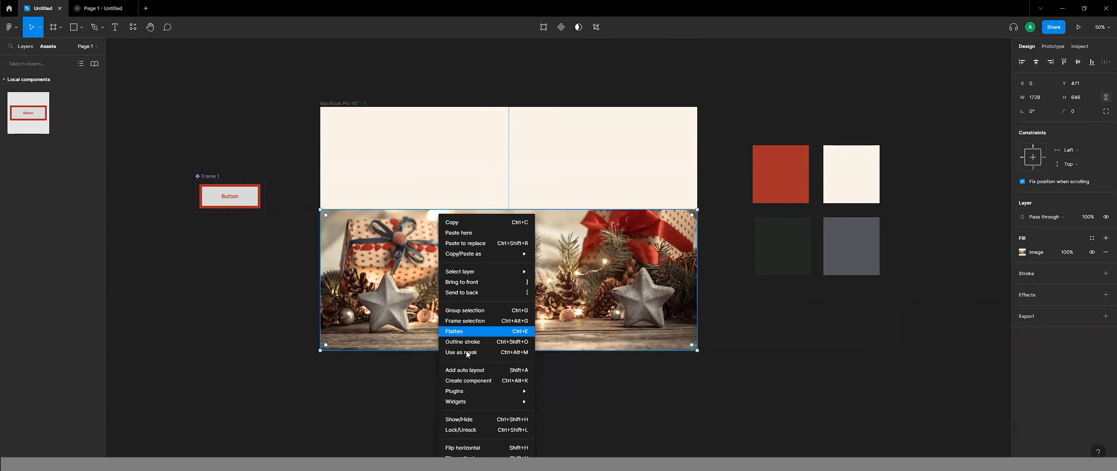
left_click(467, 294)
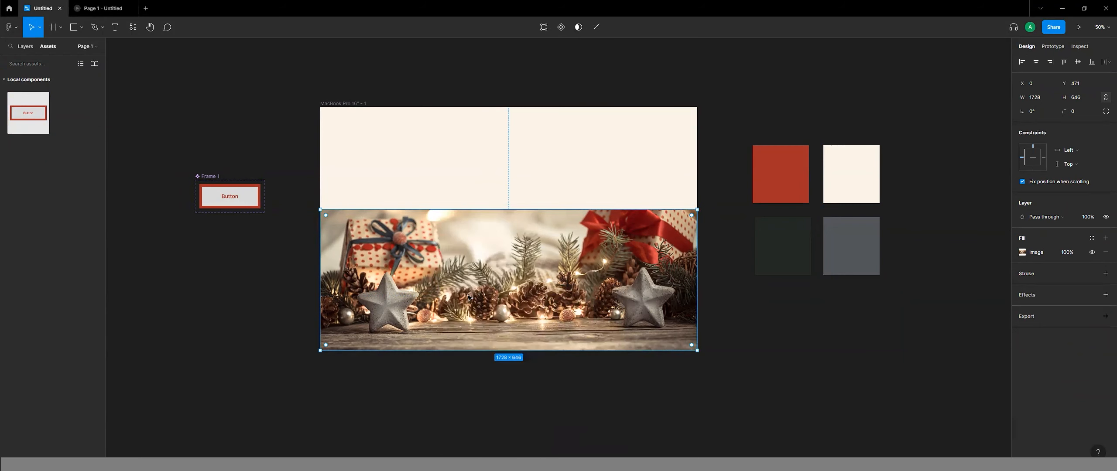
right_click(436, 212)
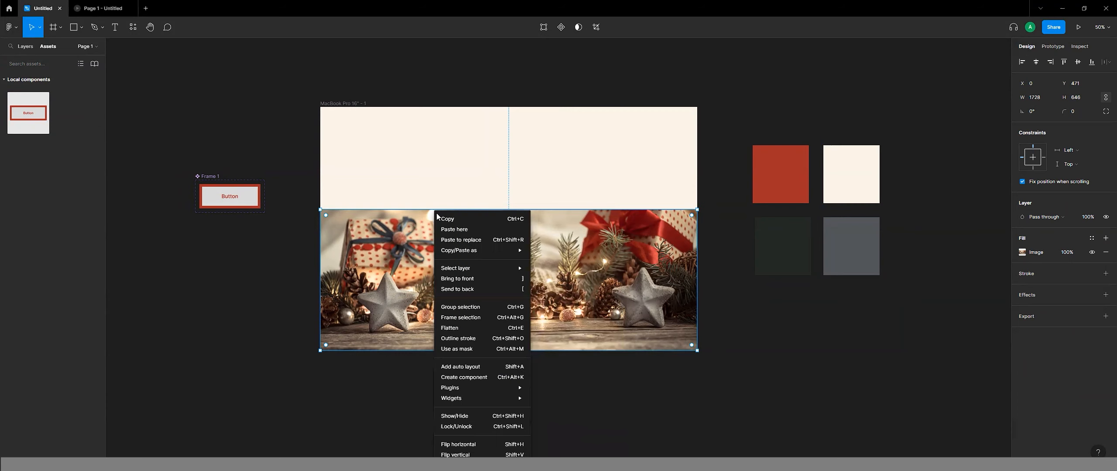
left_click(472, 289)
Turn off the photo's fixed position when scrolling and place the button instance on its lower centre at X 724, Y 902.
left_click_drag(458, 250, 488, 447)
left_click_drag(481, 298, 834, 346)
left_click_drag(640, 376, 598, 276)
right_click(598, 275)
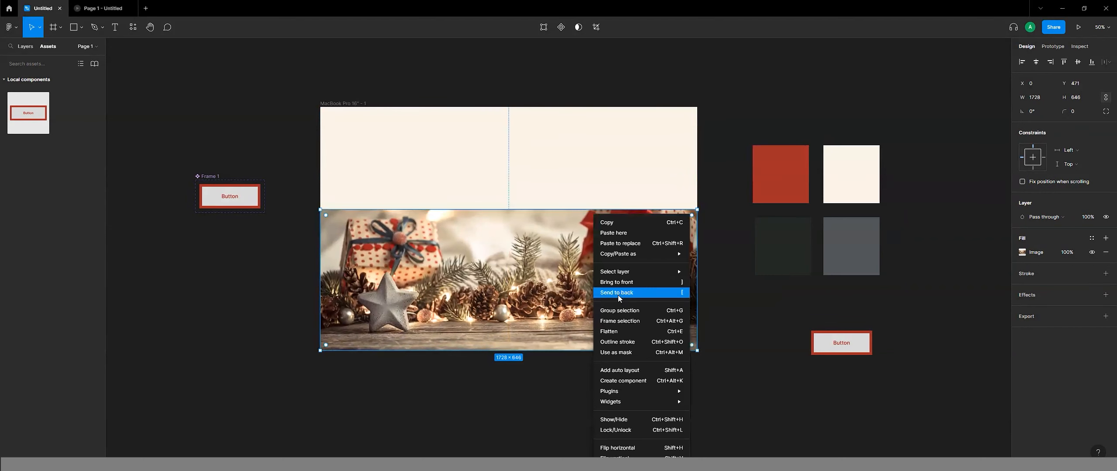
key("Escape")
left_click_drag(862, 345, 514, 318)
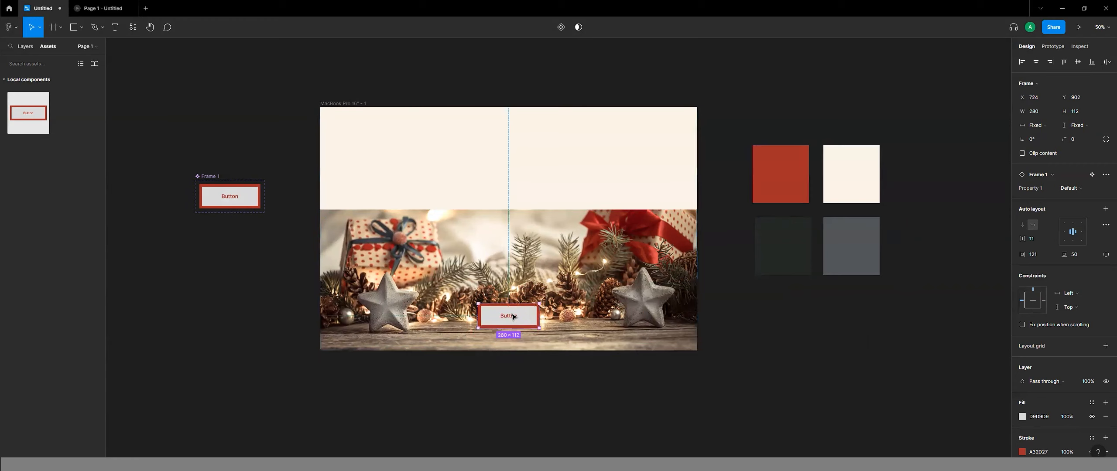
left_click(244, 295)
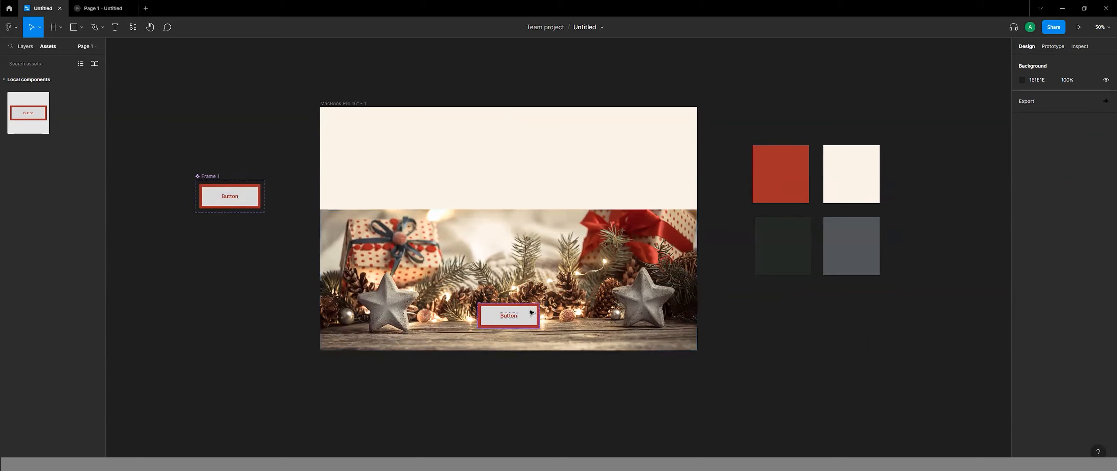
Try the palette colours 222823 and 515558 on the main button's text and stroke, and sample the red A32D27 again.
left_click(258, 193)
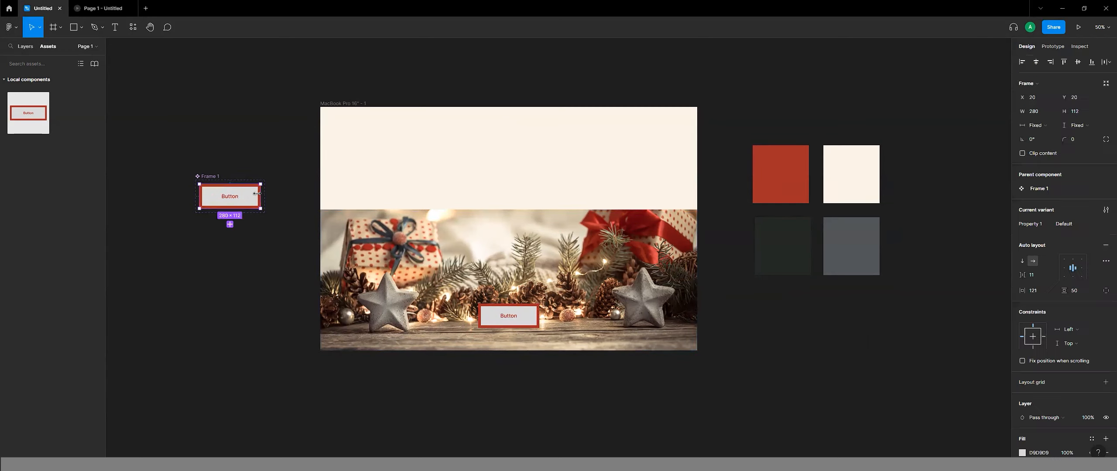
scroll(1047, 380, "down", 2)
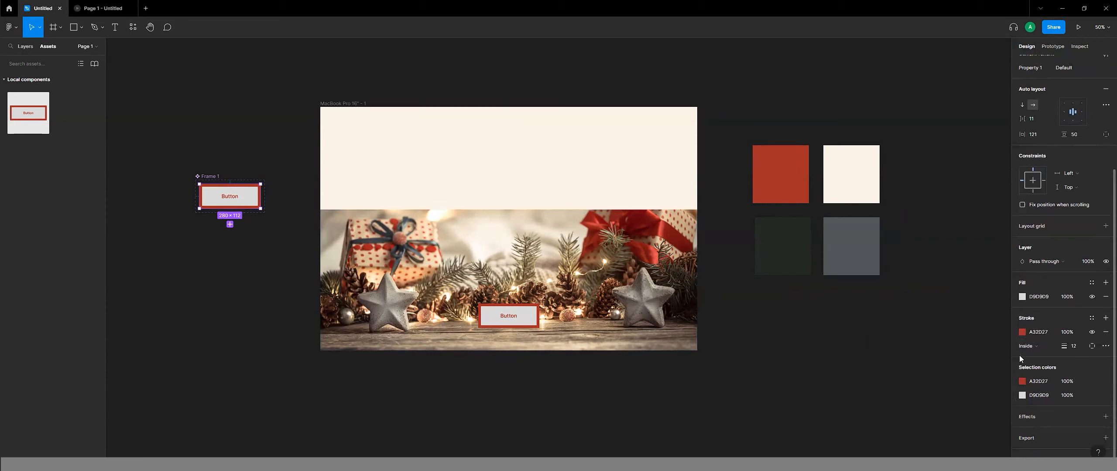
left_click(1021, 381)
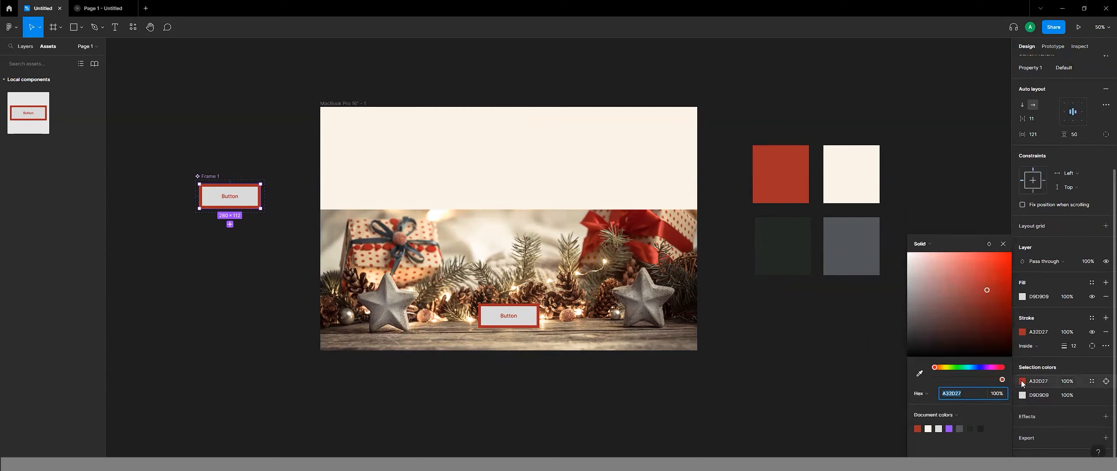
left_click(920, 375)
left_click(792, 252)
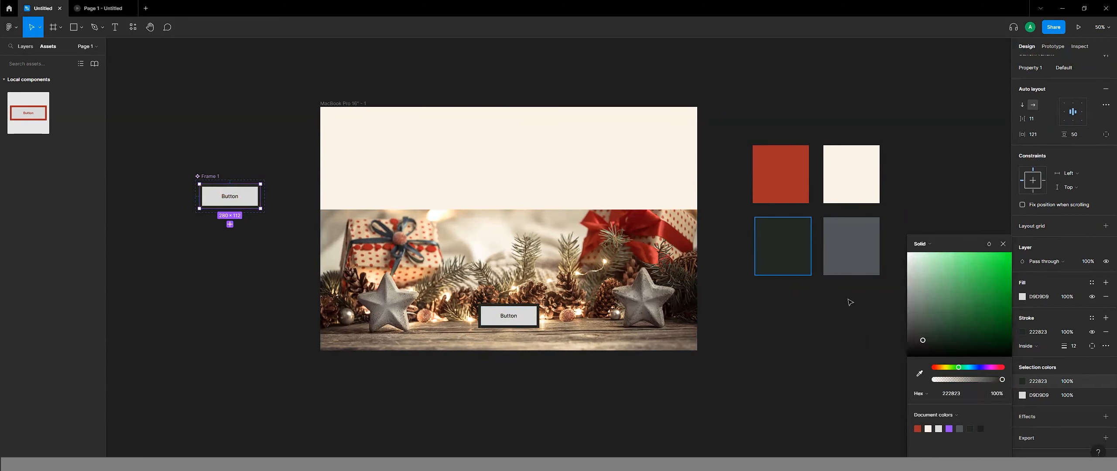
left_click(914, 372)
left_click(869, 267)
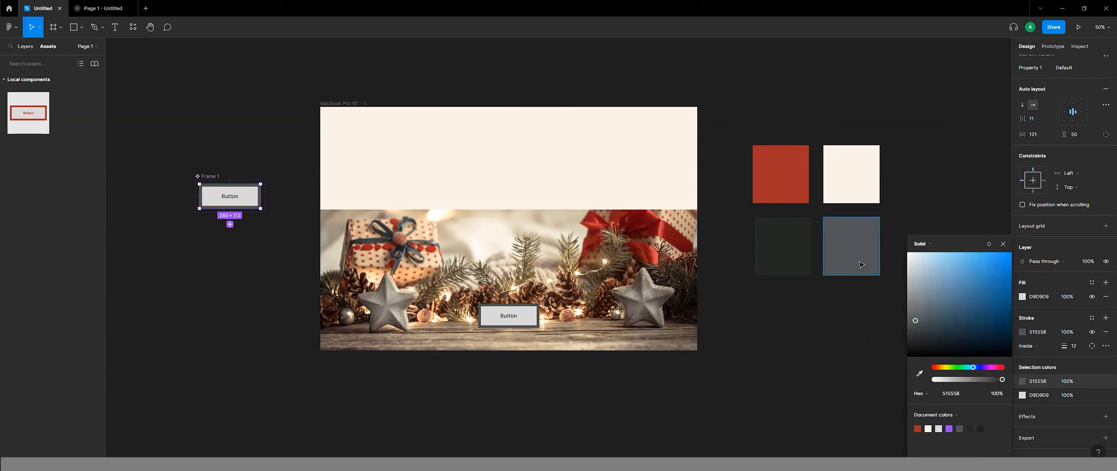
left_click(919, 374)
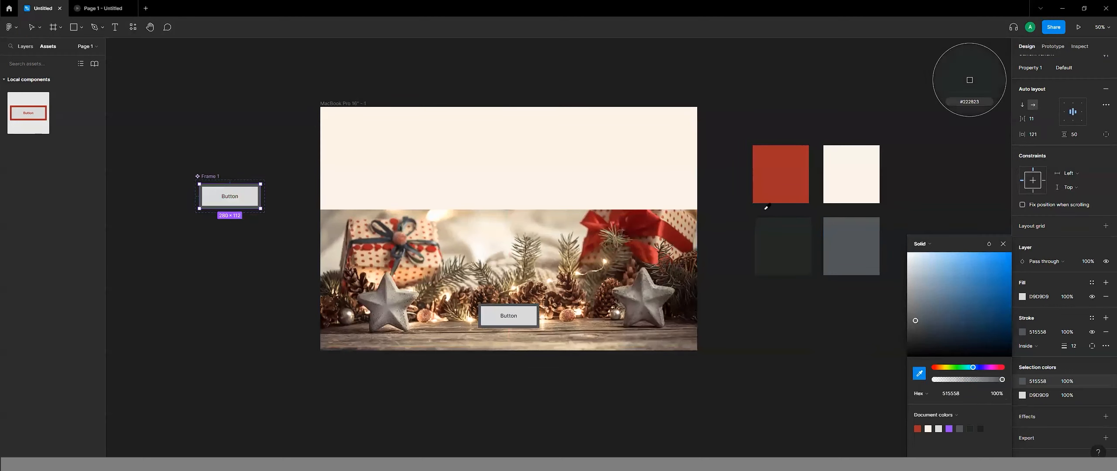
left_click(780, 184)
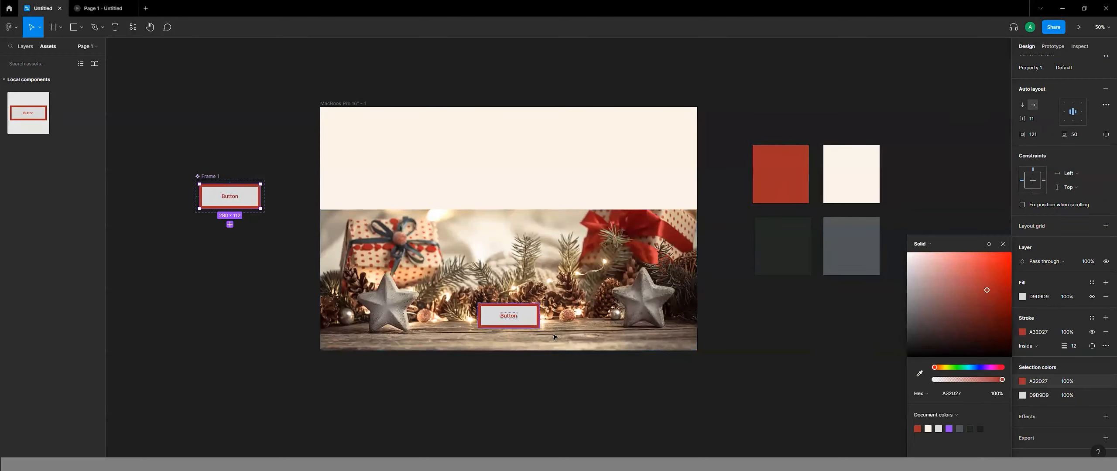
left_click(535, 429)
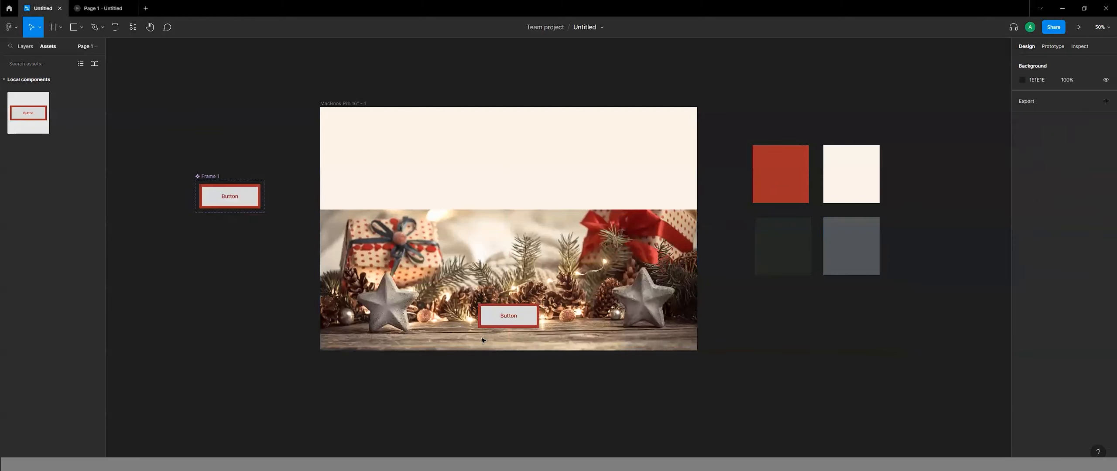
Recolour the main button component's light grey fill with the cream sampled from the palette swatch.
left_click(499, 318)
left_click(248, 201)
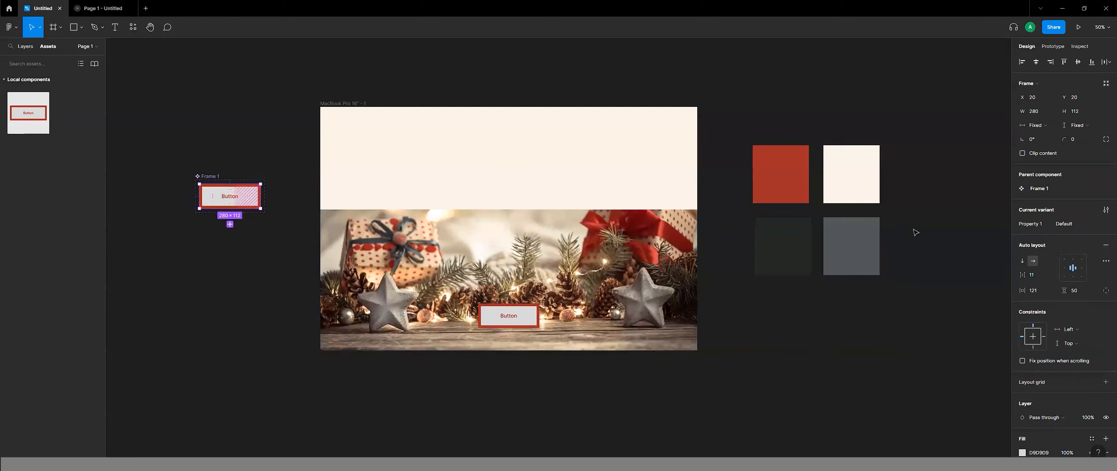
scroll(1017, 418, "down", 4)
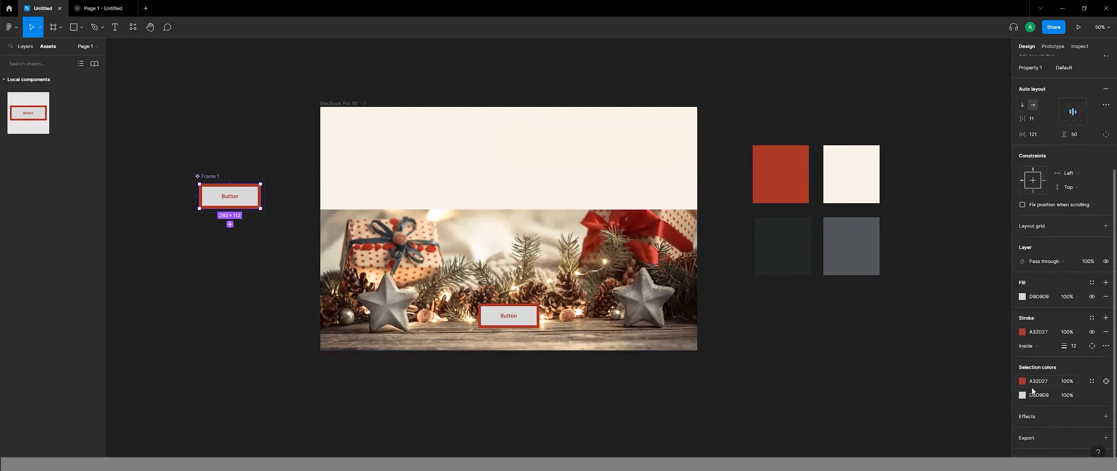
left_click(1023, 395)
left_click(919, 374)
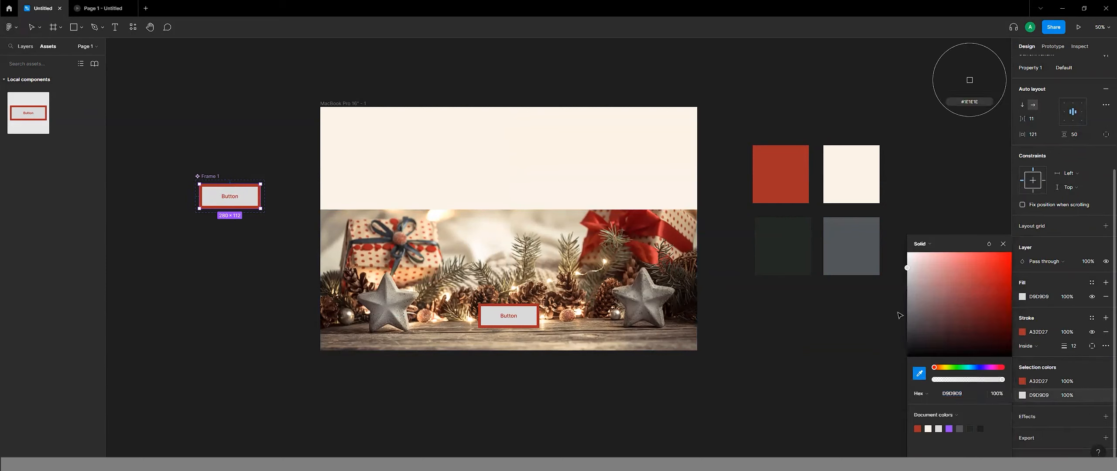
left_click(855, 182)
left_click(824, 350)
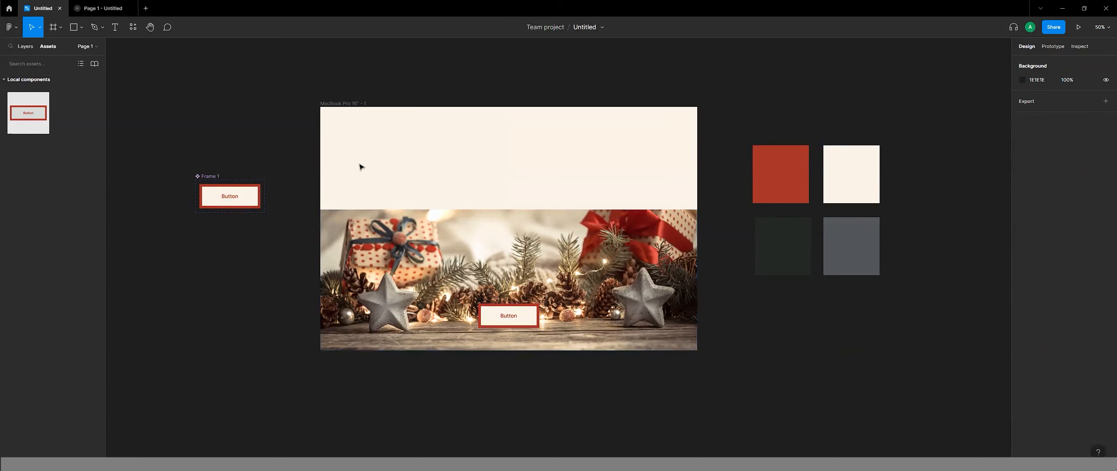
Add a second variant to the button component and recolour its text and stroke with the dark palette colour 222823.
left_click(224, 186)
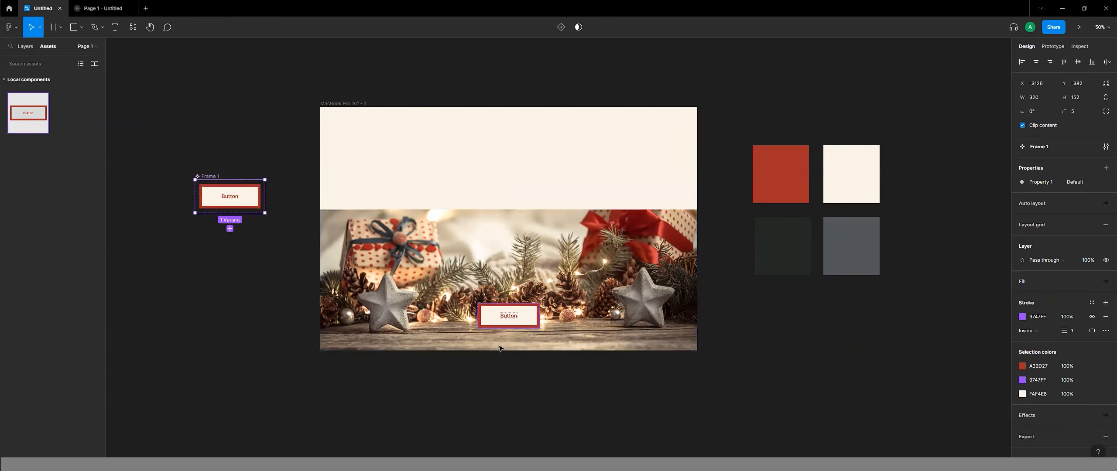
left_click(230, 229)
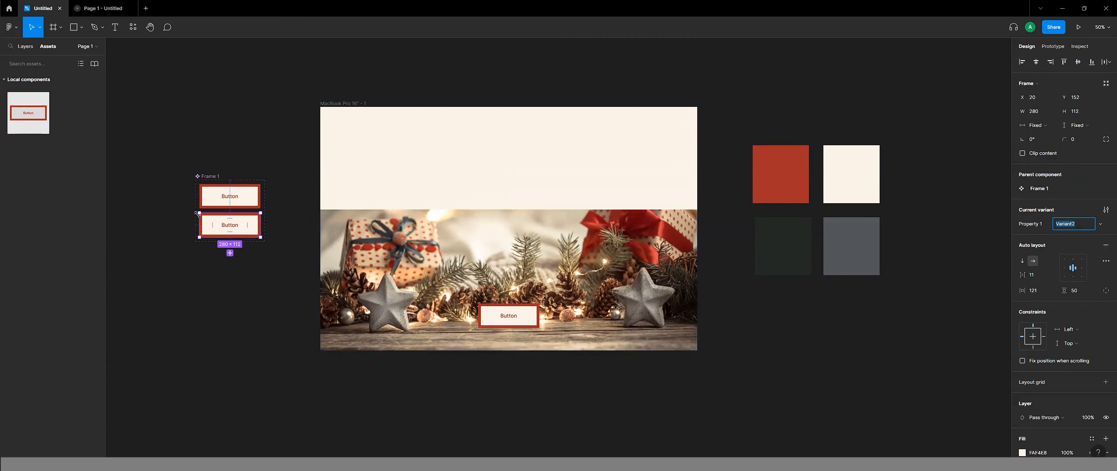
scroll(1070, 349, "down", 4)
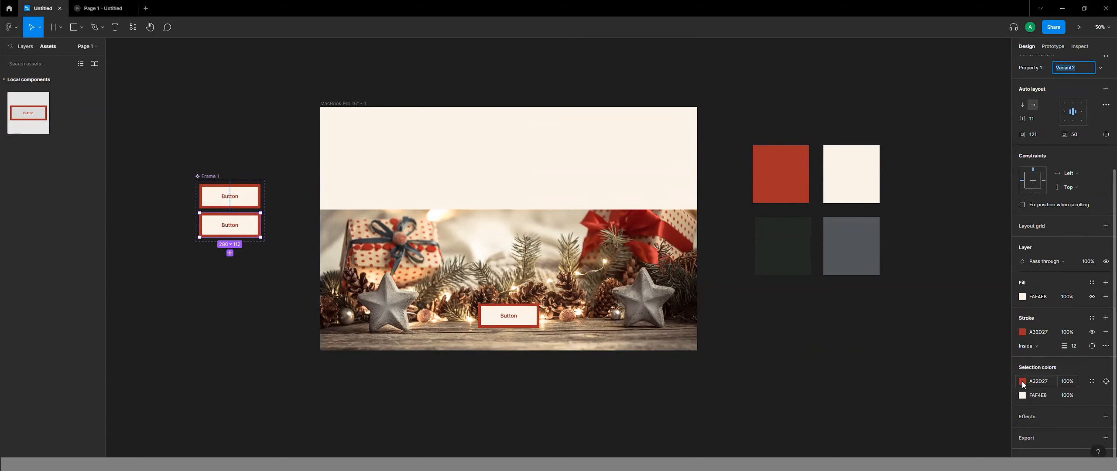
left_click(1022, 382)
left_click(920, 374)
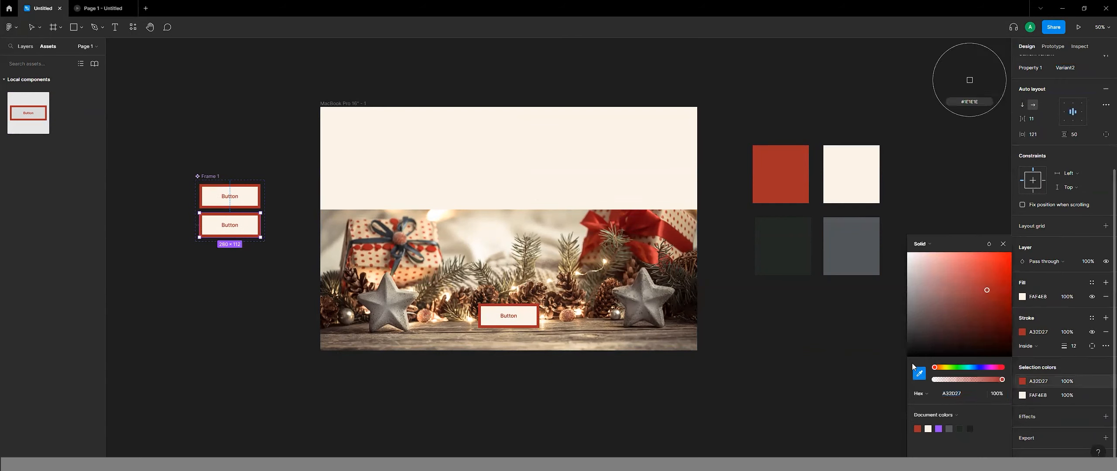
left_click(800, 234)
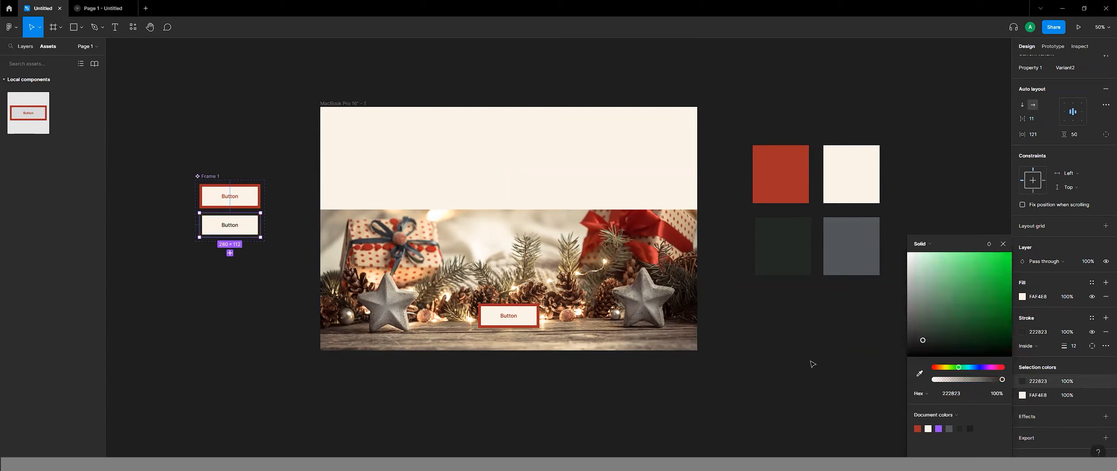
left_click(814, 377)
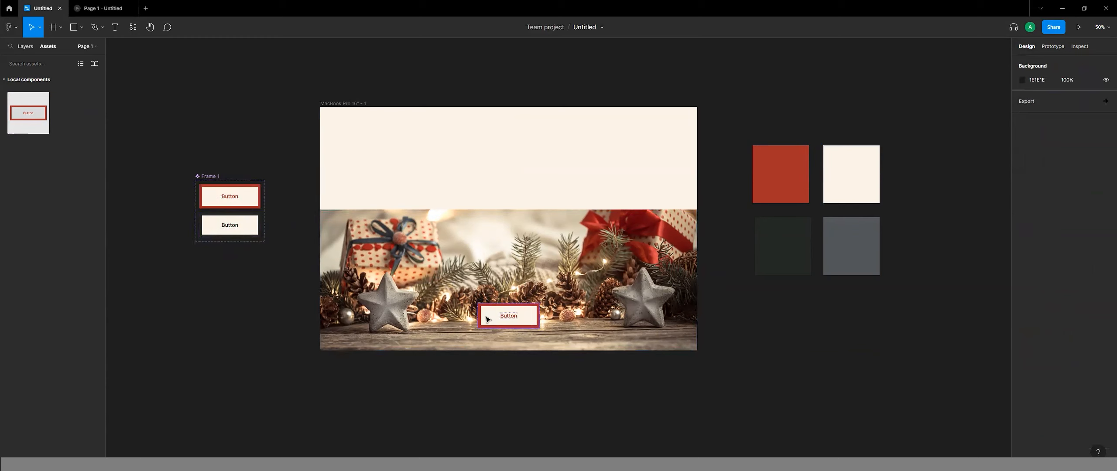
Give the red default variant a Mouse enter interaction that changes it to Variant2.
left_click(203, 206)
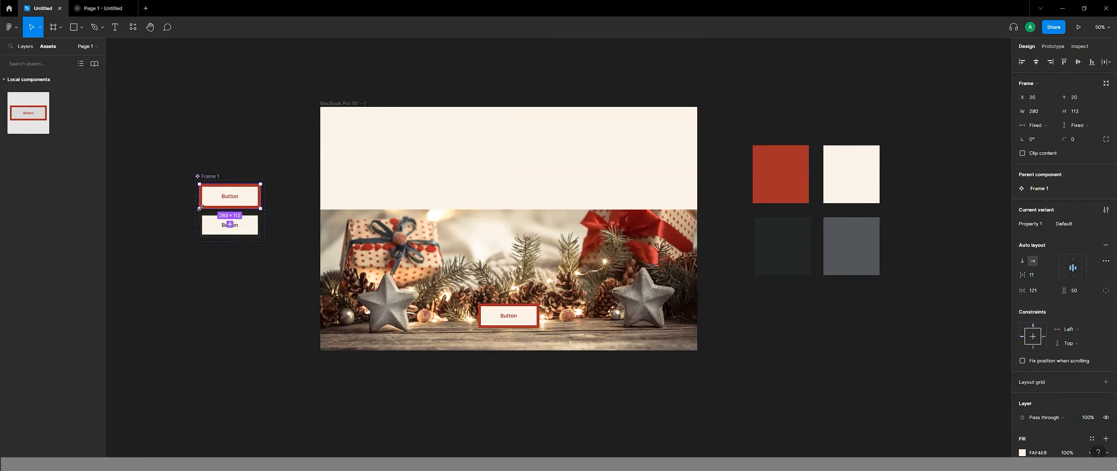
left_click(1053, 46)
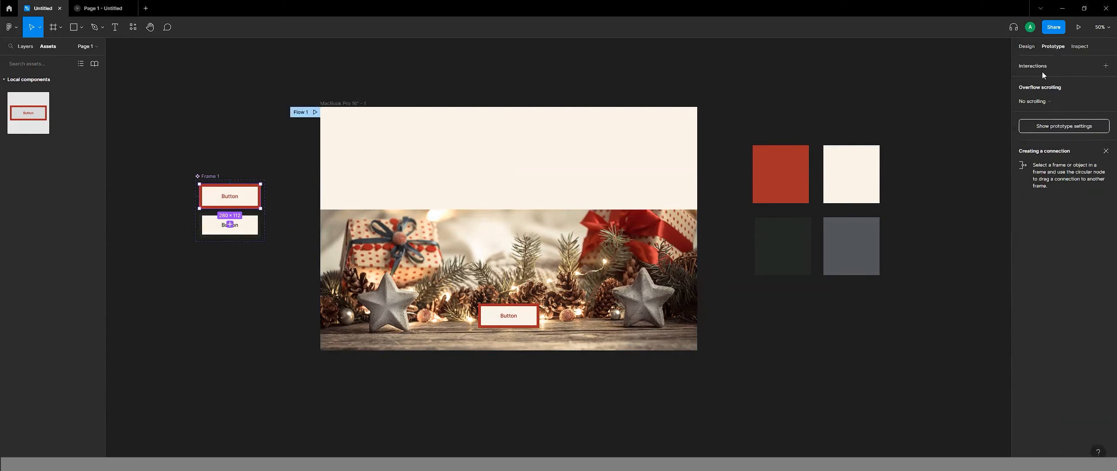
left_click(1105, 66)
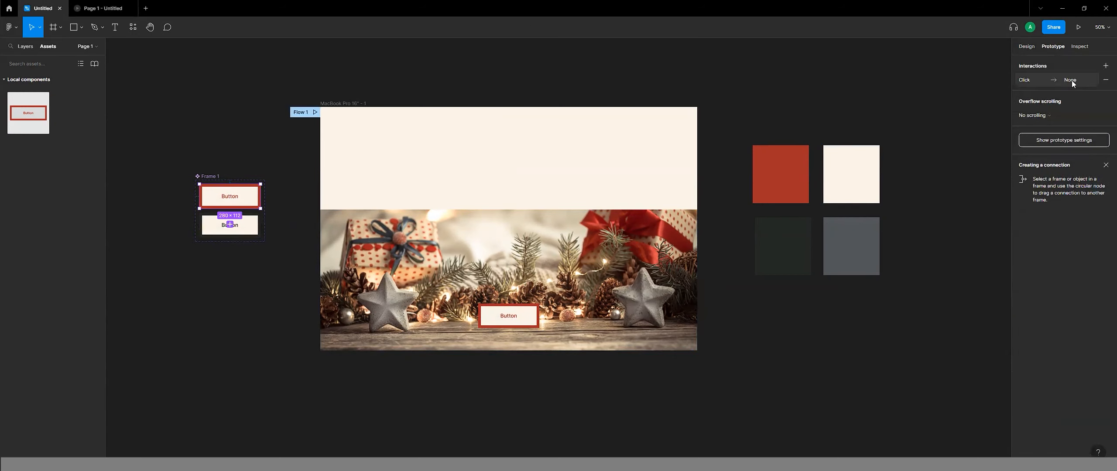
left_click(1051, 81)
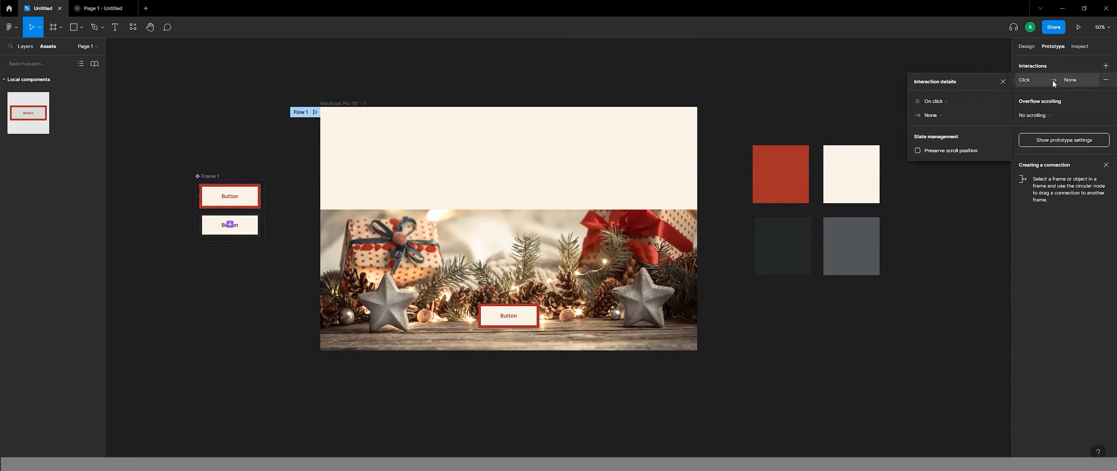
left_click(941, 104)
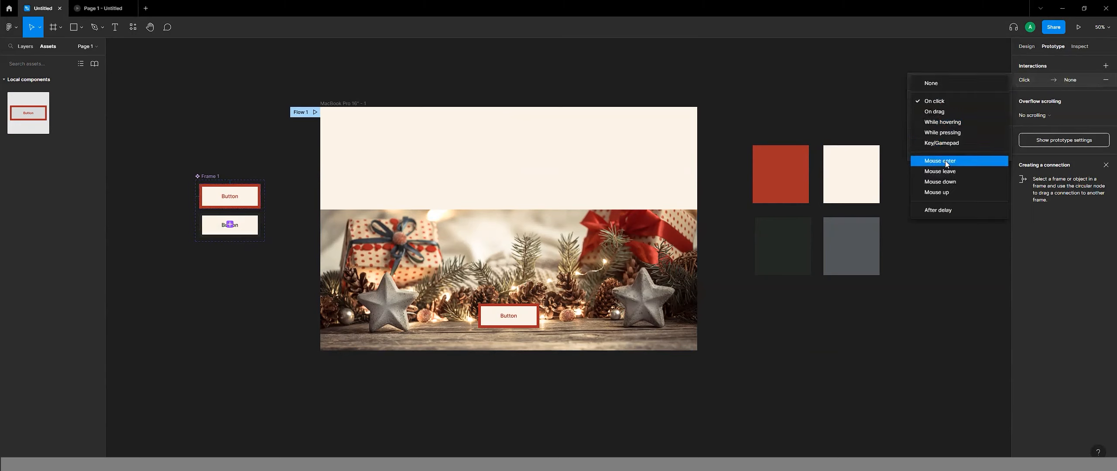
left_click(945, 161)
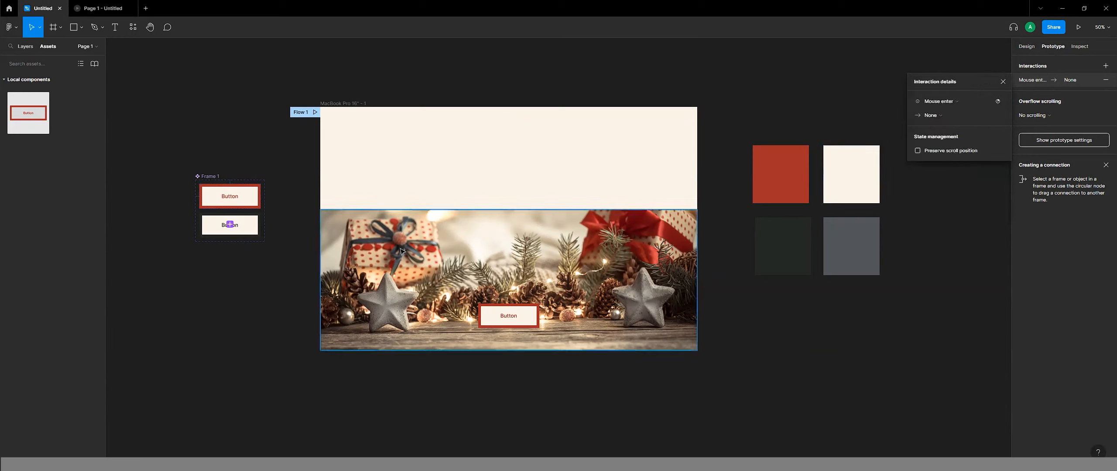
left_click_drag(229, 209, 229, 230)
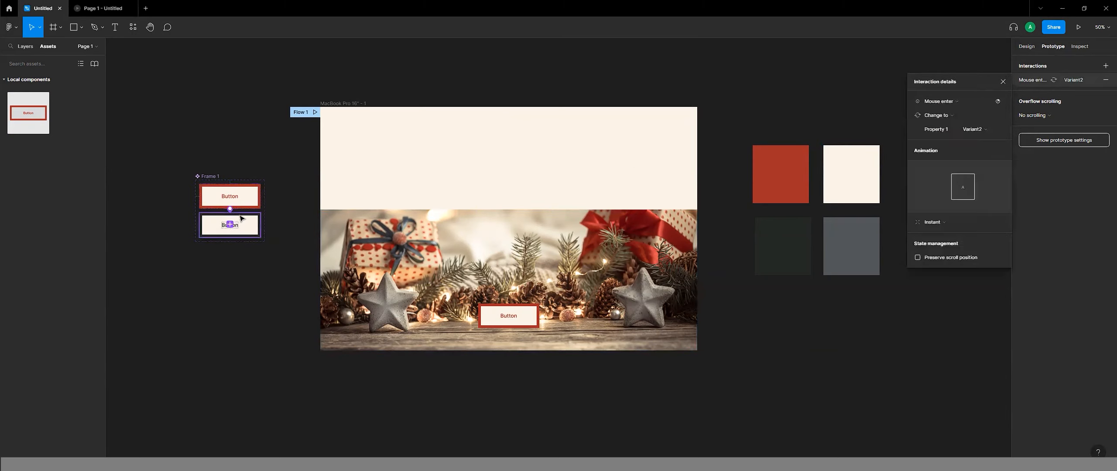
Give the dark second variant a Mouse leave interaction that changes it back to the Default variant.
left_click(258, 220)
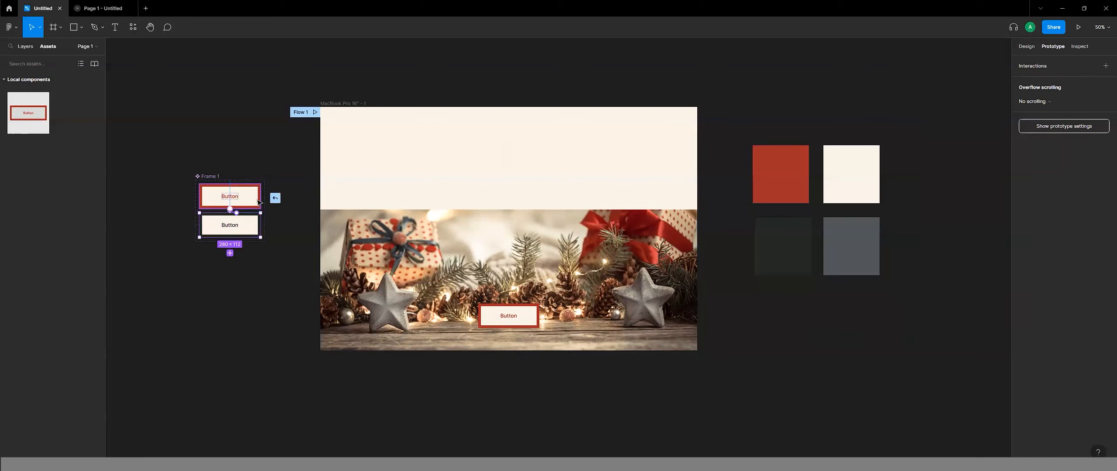
left_click_drag(259, 202, 259, 202)
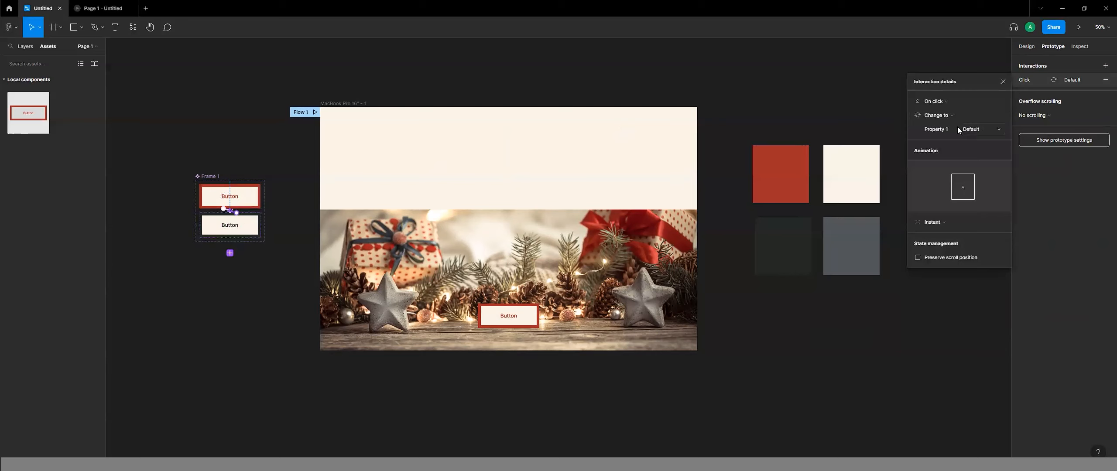
left_click(942, 101)
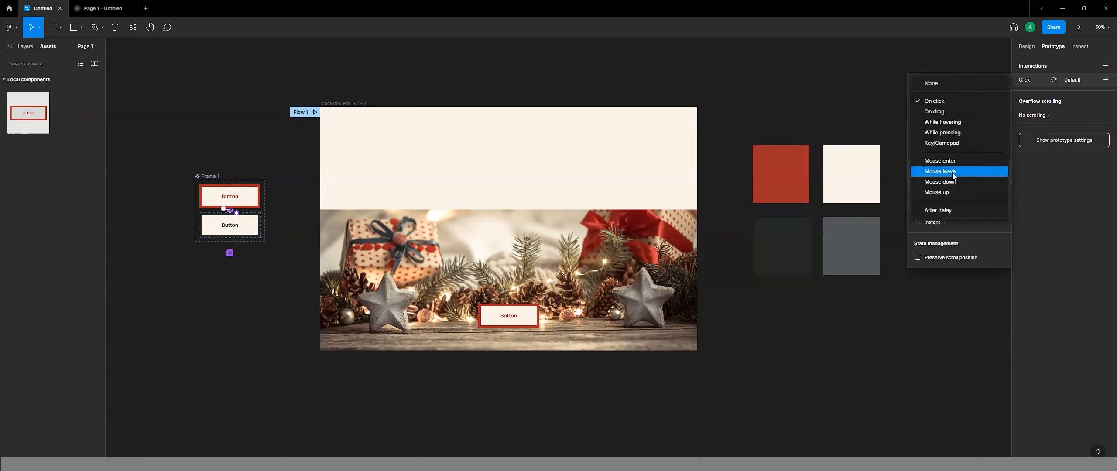
left_click(952, 173)
left_click(544, 73)
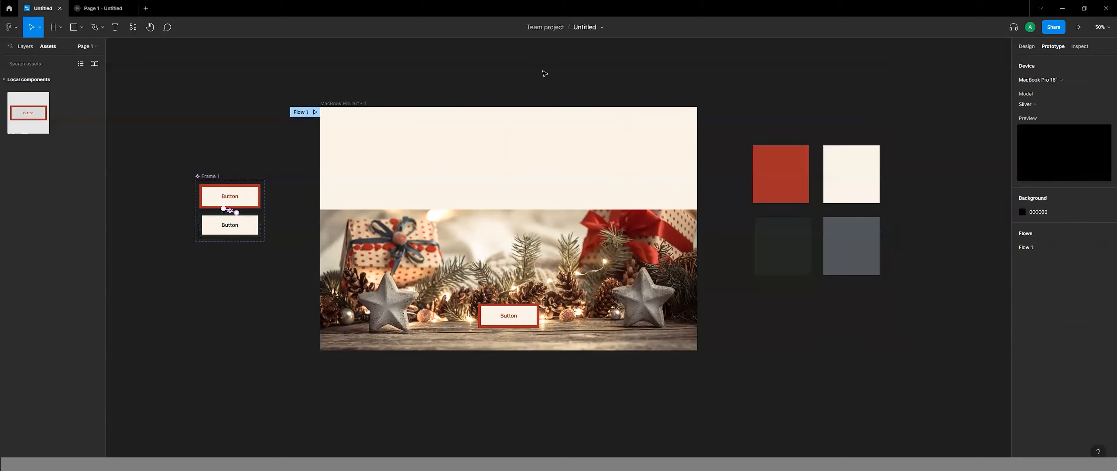
Preview the Flow 1 prototype to test the button's hover behaviour, and return to the design file.
left_click(302, 114)
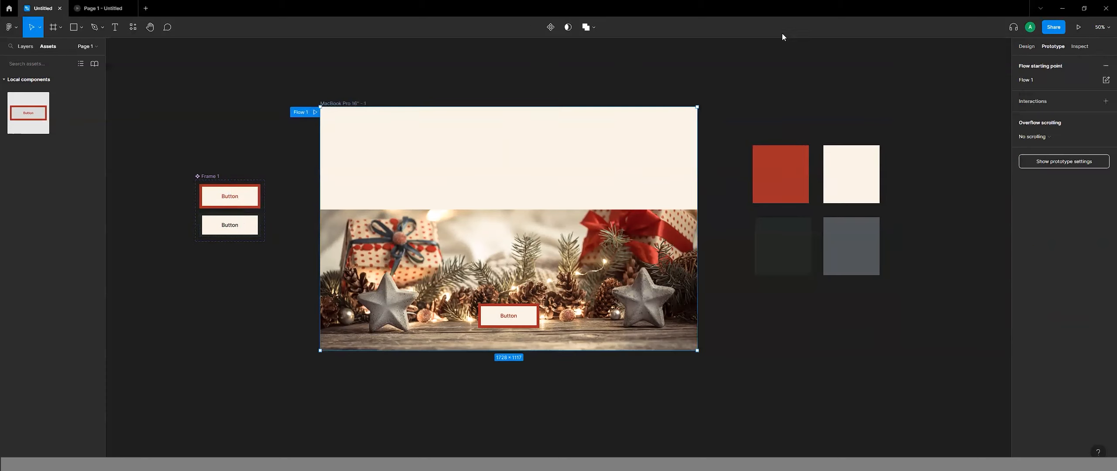
left_click(1078, 27)
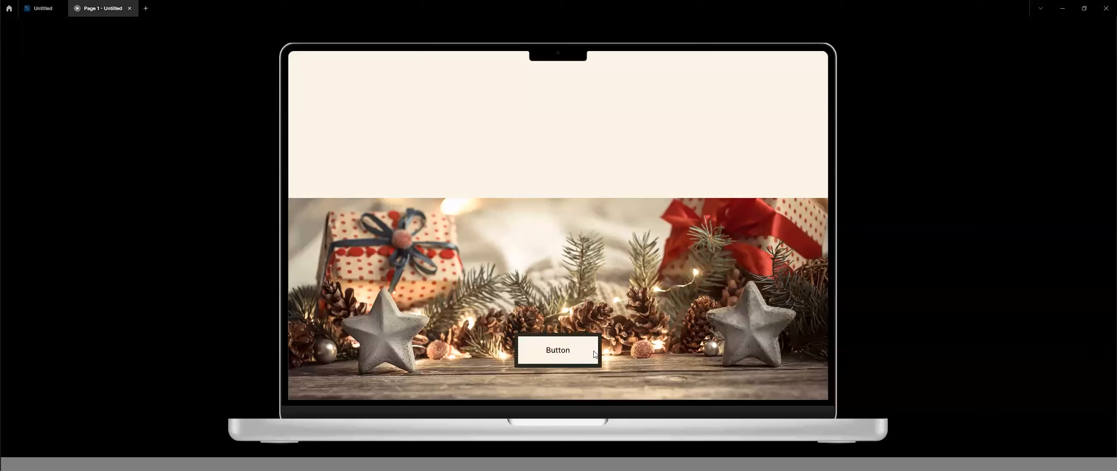
left_click(42, 8)
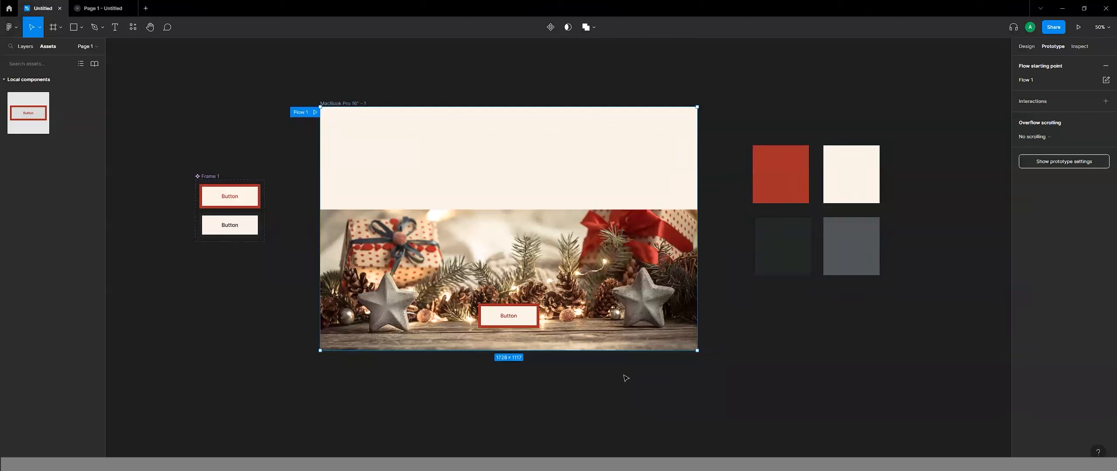
Add a third variant to the button component and recolour its red text and stroke with the palette grey 515558.
left_click(213, 178)
left_click(231, 259)
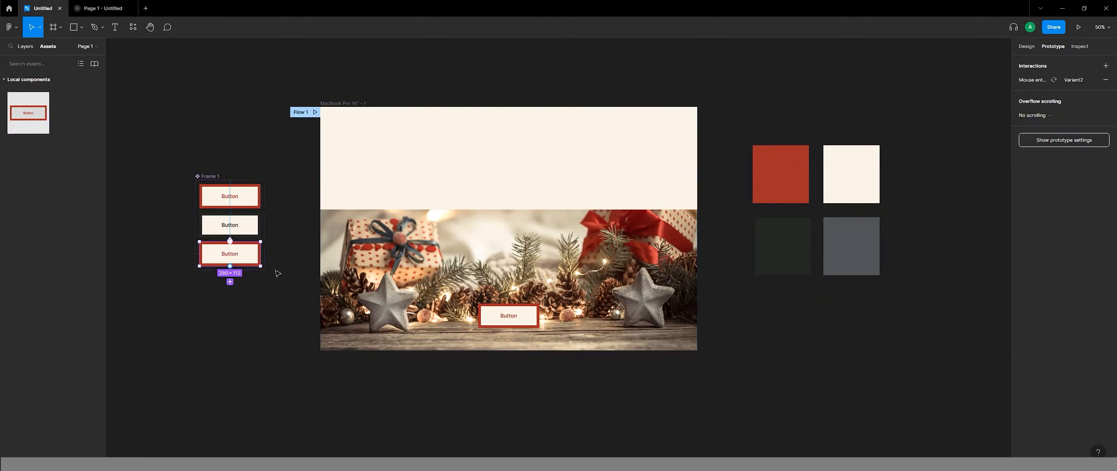
left_click(1026, 46)
left_click(1084, 228)
scroll(1061, 358, "down", 4)
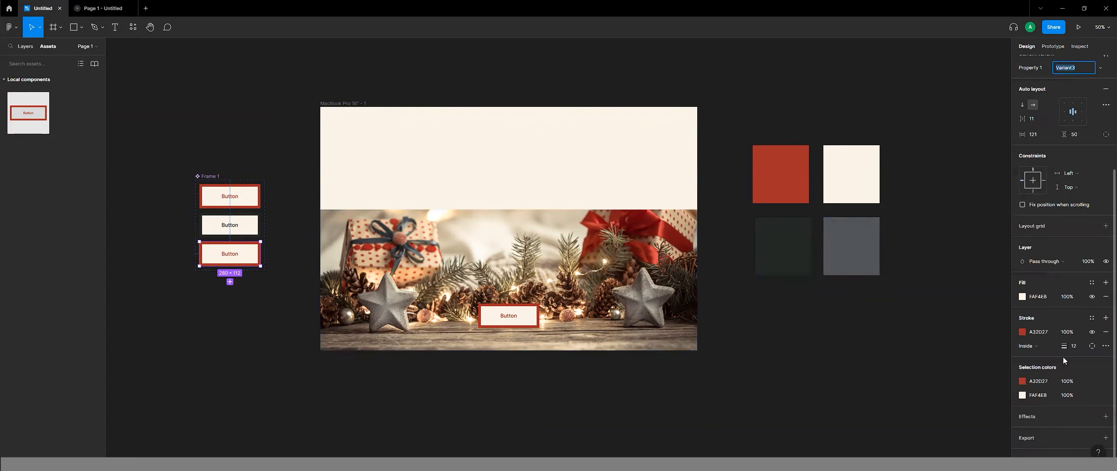
left_click(1024, 382)
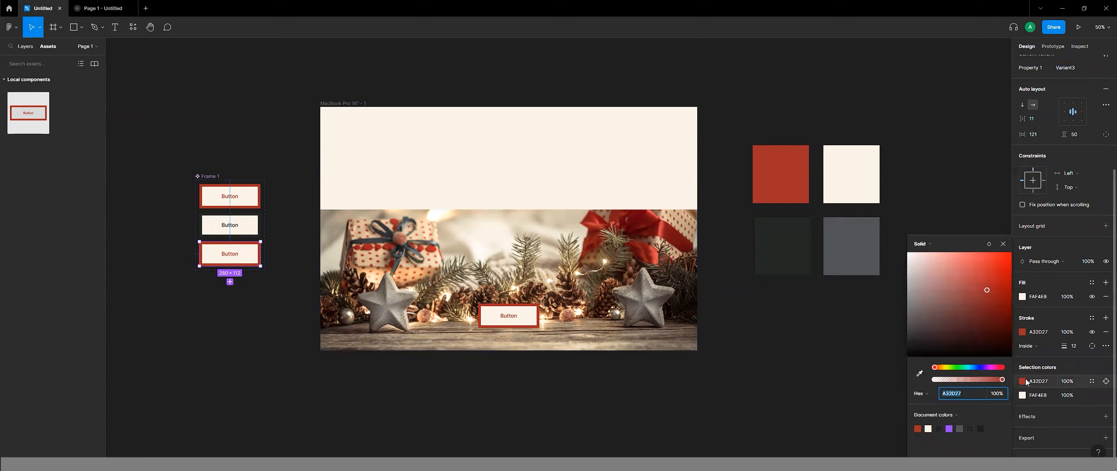
left_click(919, 374)
left_click(850, 237)
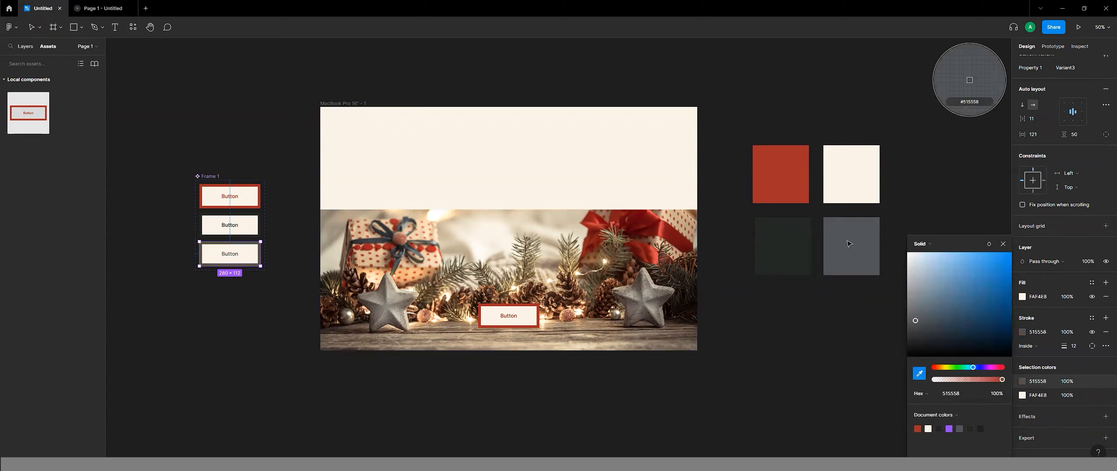
left_click(240, 346)
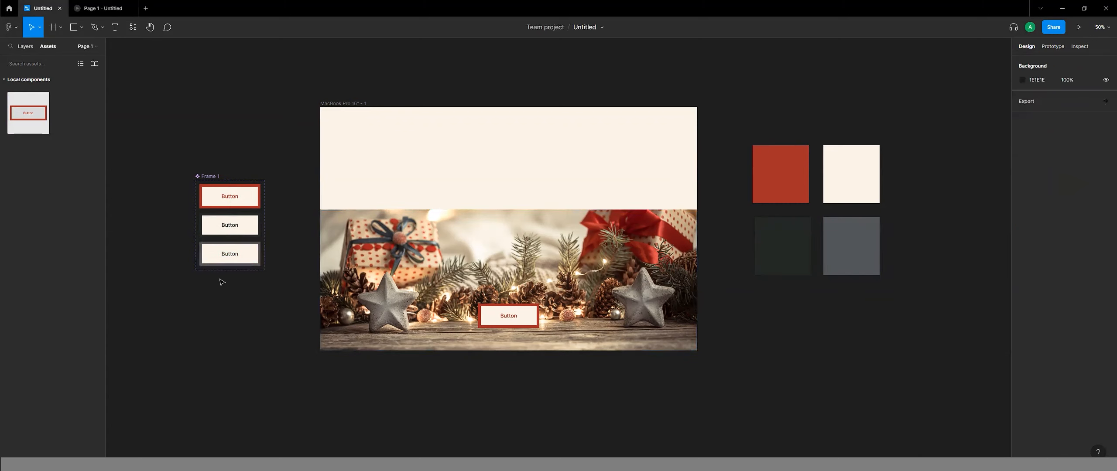
Give the dark second variant an On click interaction that changes it to Variant3.
left_click(232, 236)
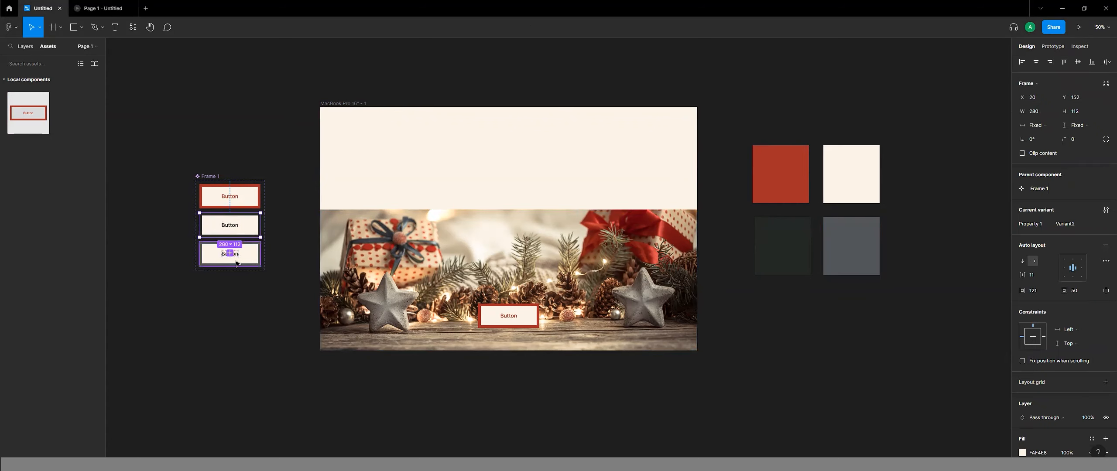
left_click(1046, 46)
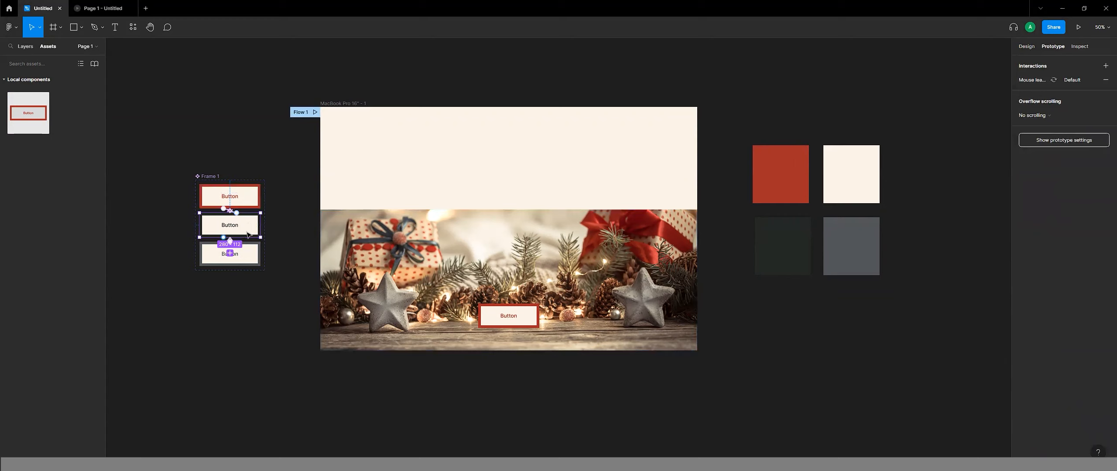
left_click_drag(259, 225, 250, 264)
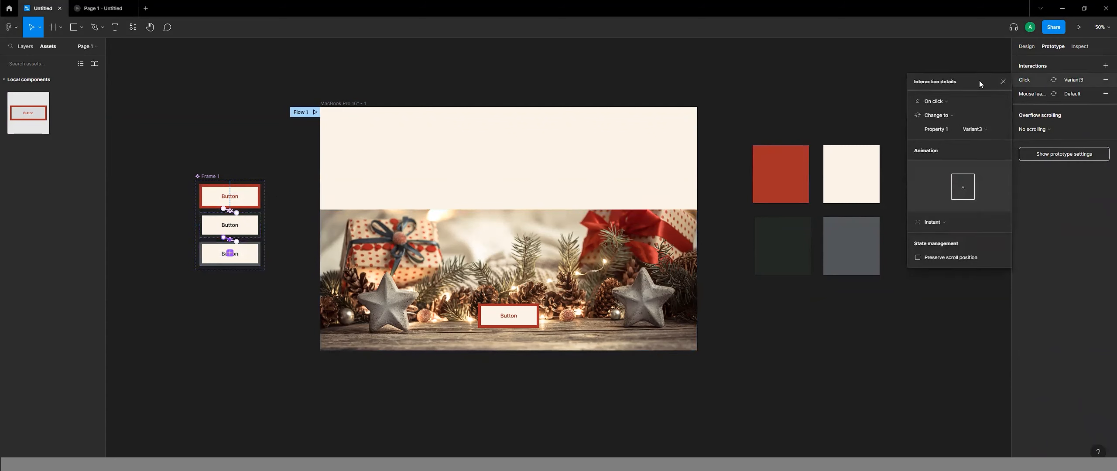
left_click(1004, 82)
Preview the Flow 1 prototype to test the button's click state, and return to the design file.
left_click(300, 115)
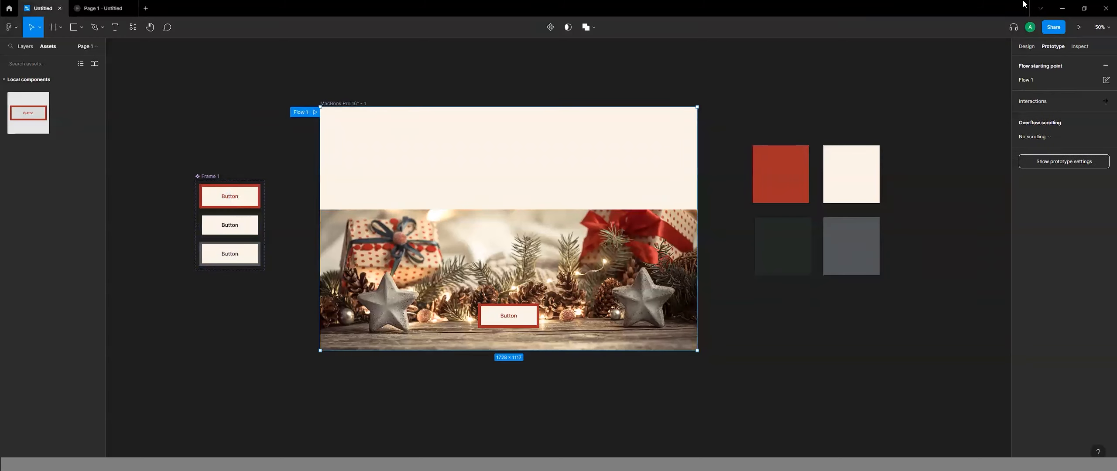
left_click(1083, 29)
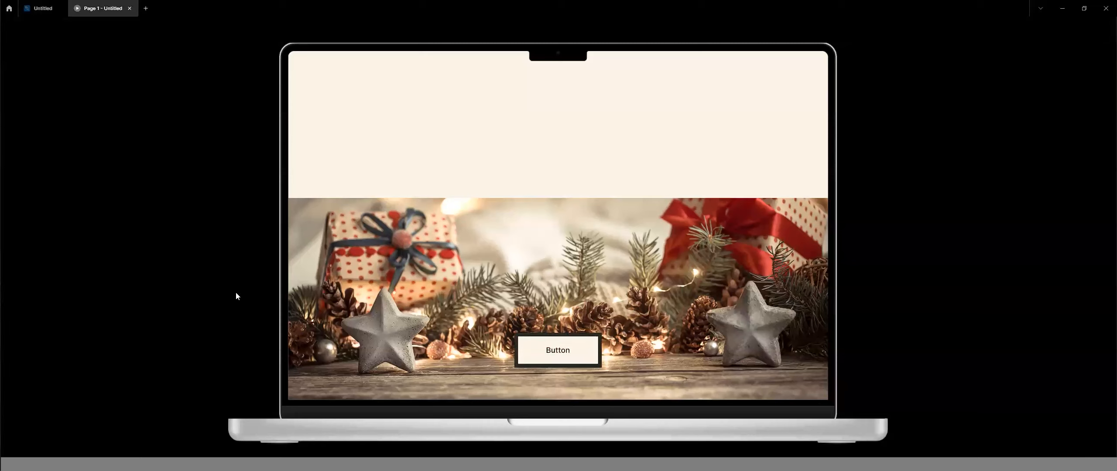
left_click(41, 8)
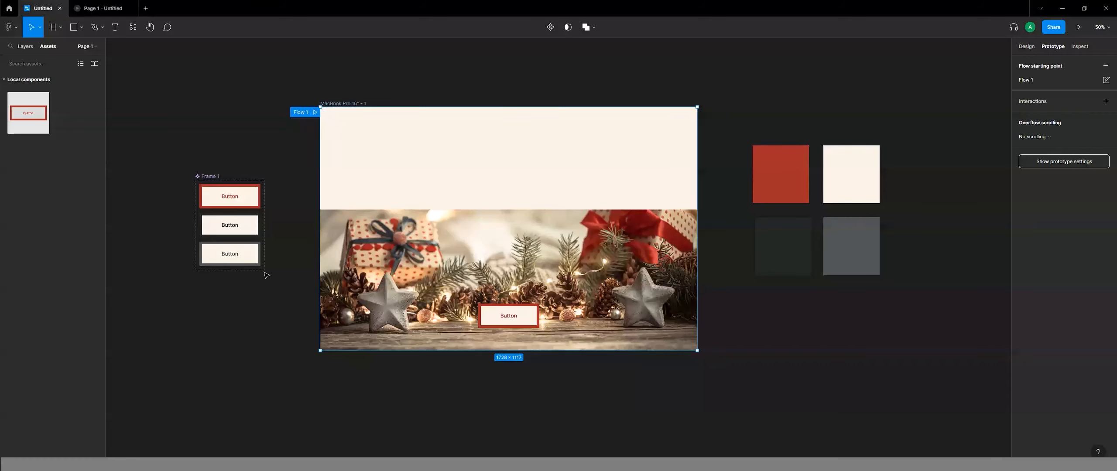
Delete the grey third variant's Mouse enter interaction to Variant2 and retest the button in the prototype preview.
left_click(248, 232)
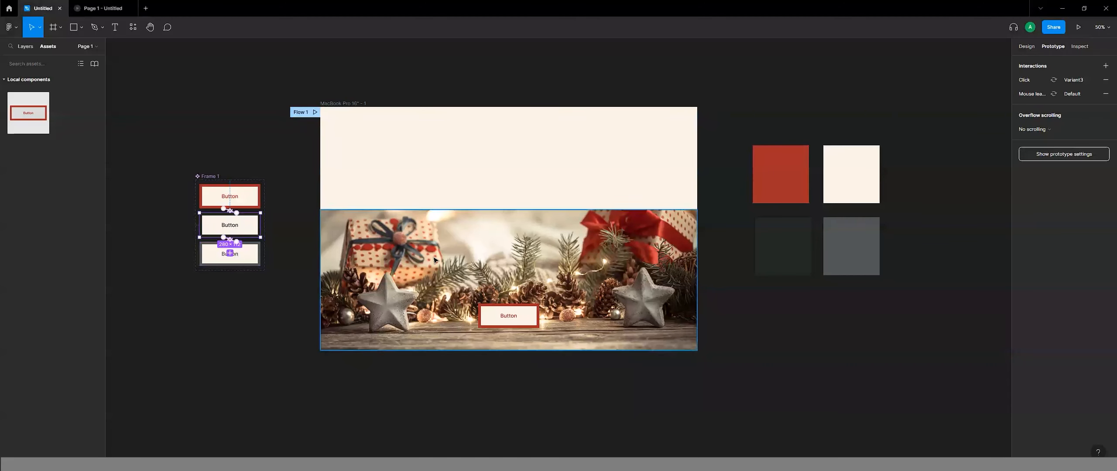
left_click(235, 242)
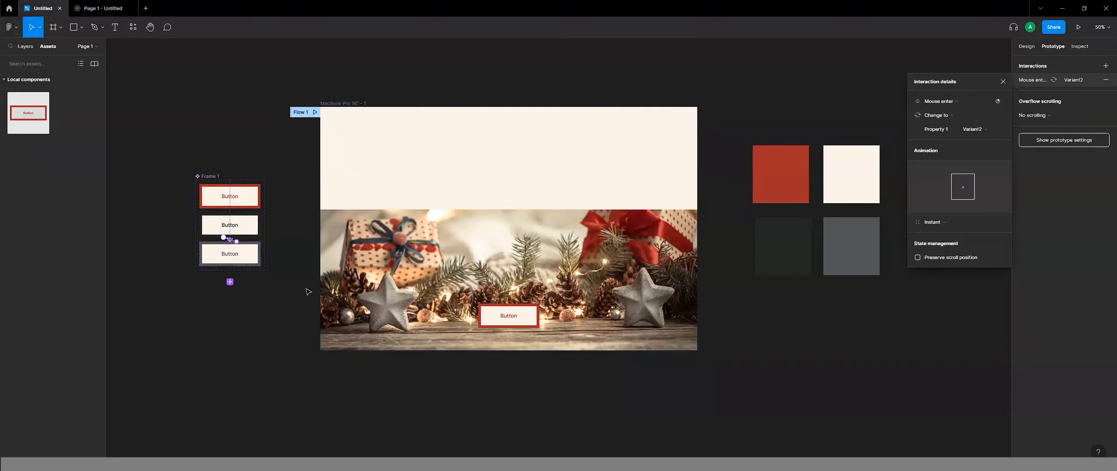
key("Delete")
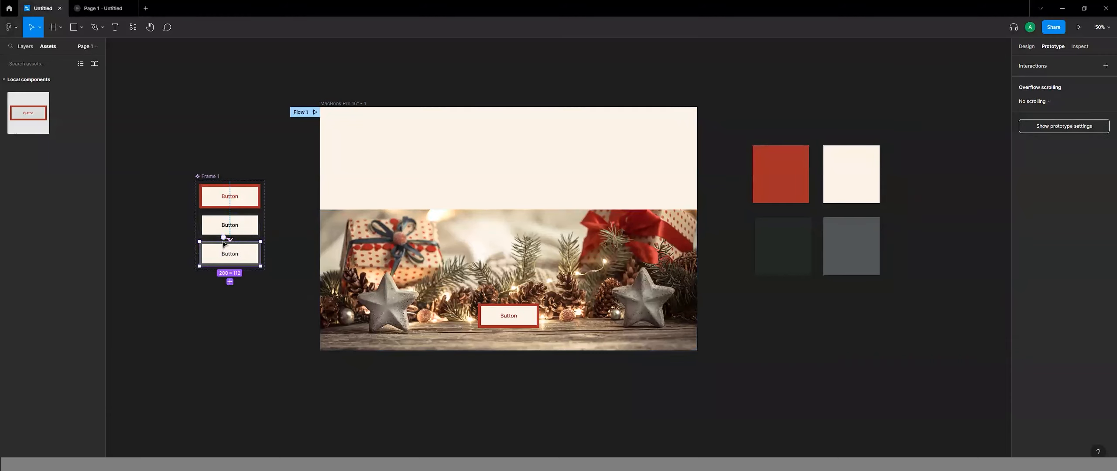
left_click(1079, 27)
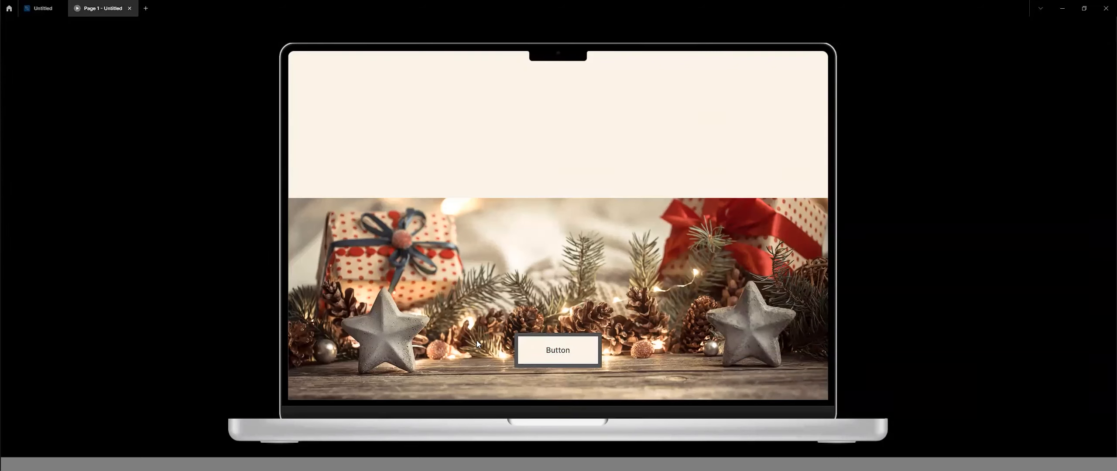
left_click(40, 9)
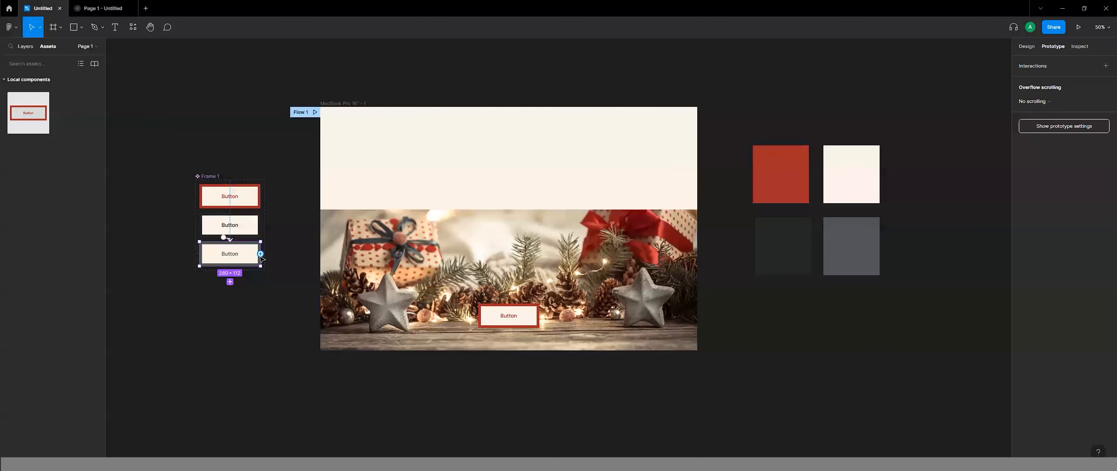